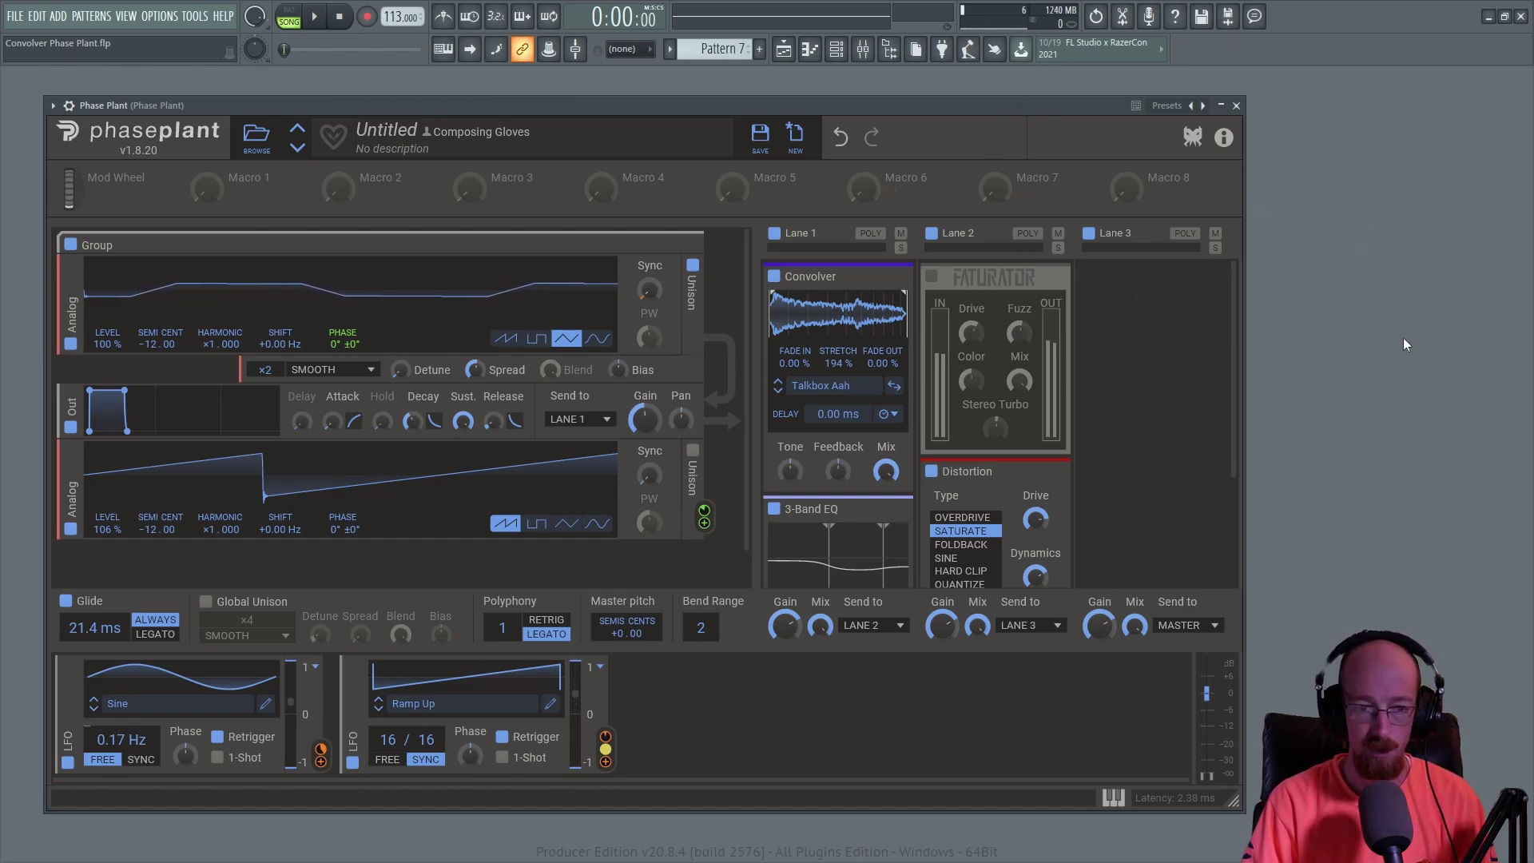
- Audition the Talkbox Ahh, Ayy and Eee impulses on the Convolver during playback
key("space")
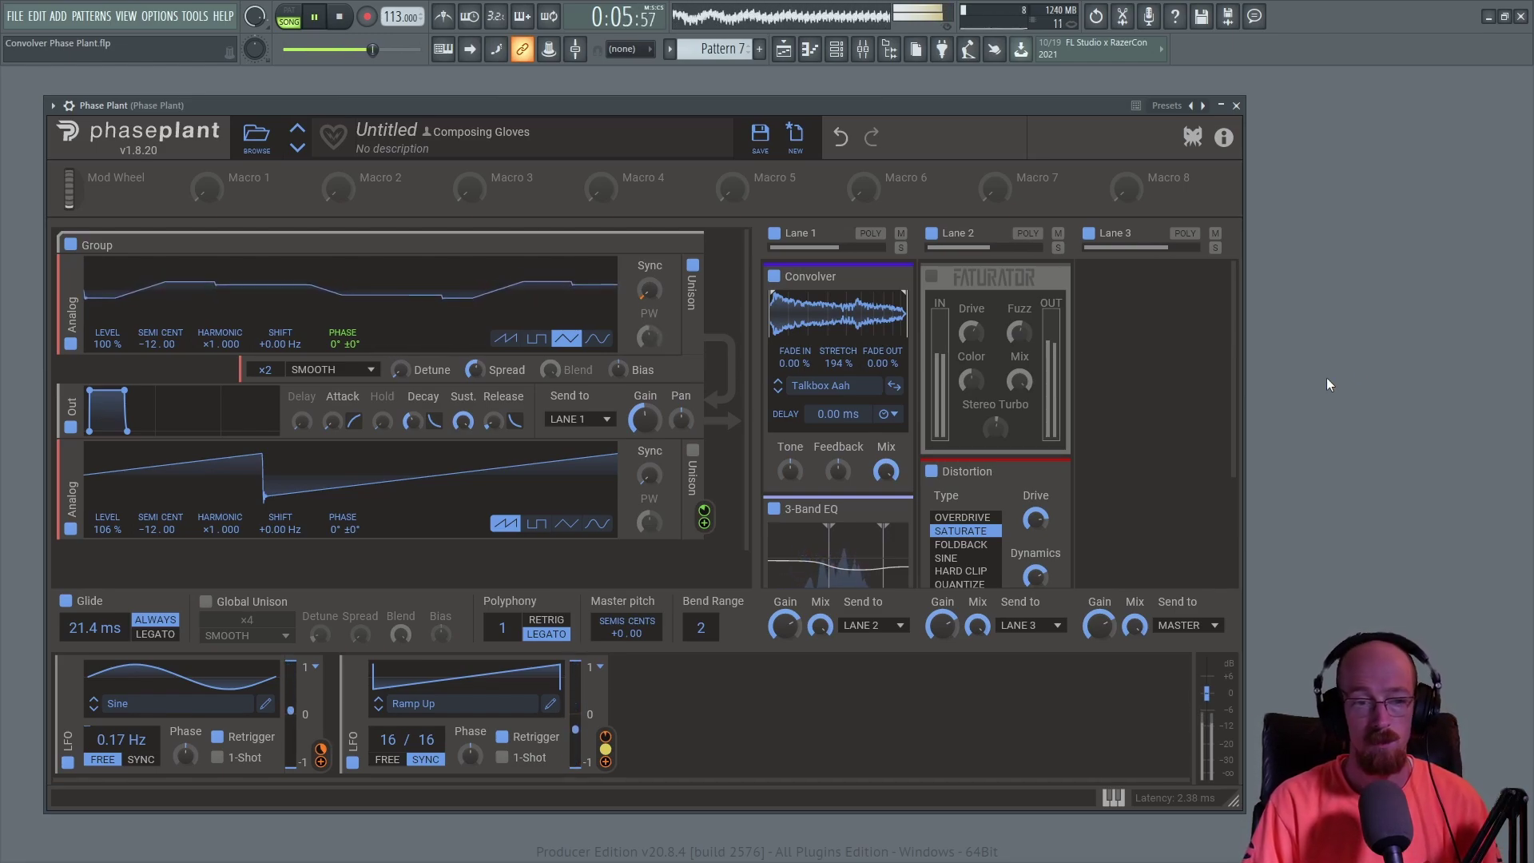
left_click(505, 339)
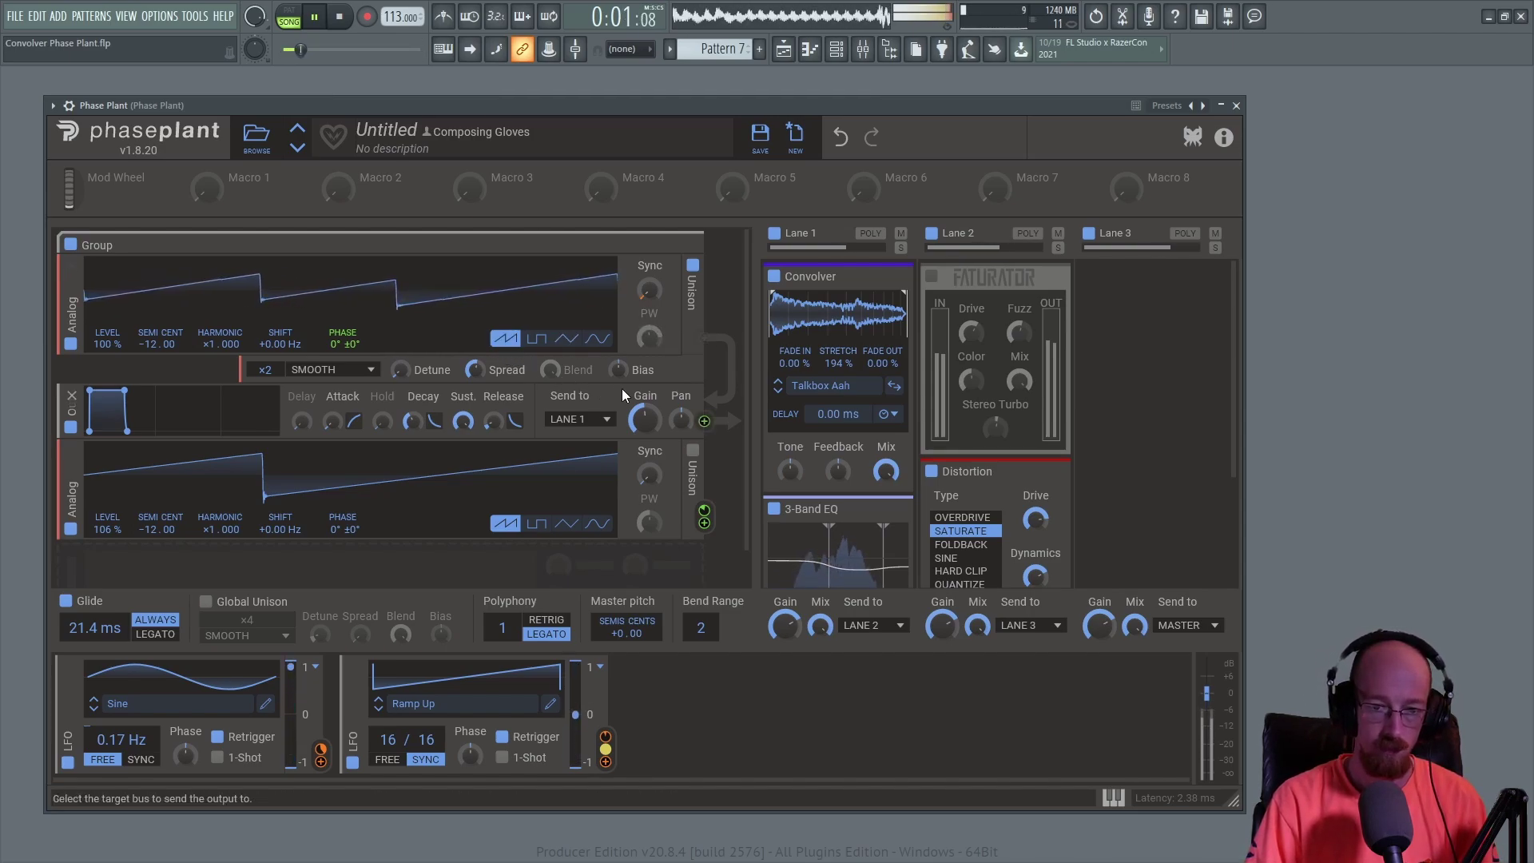
left_click(778, 393)
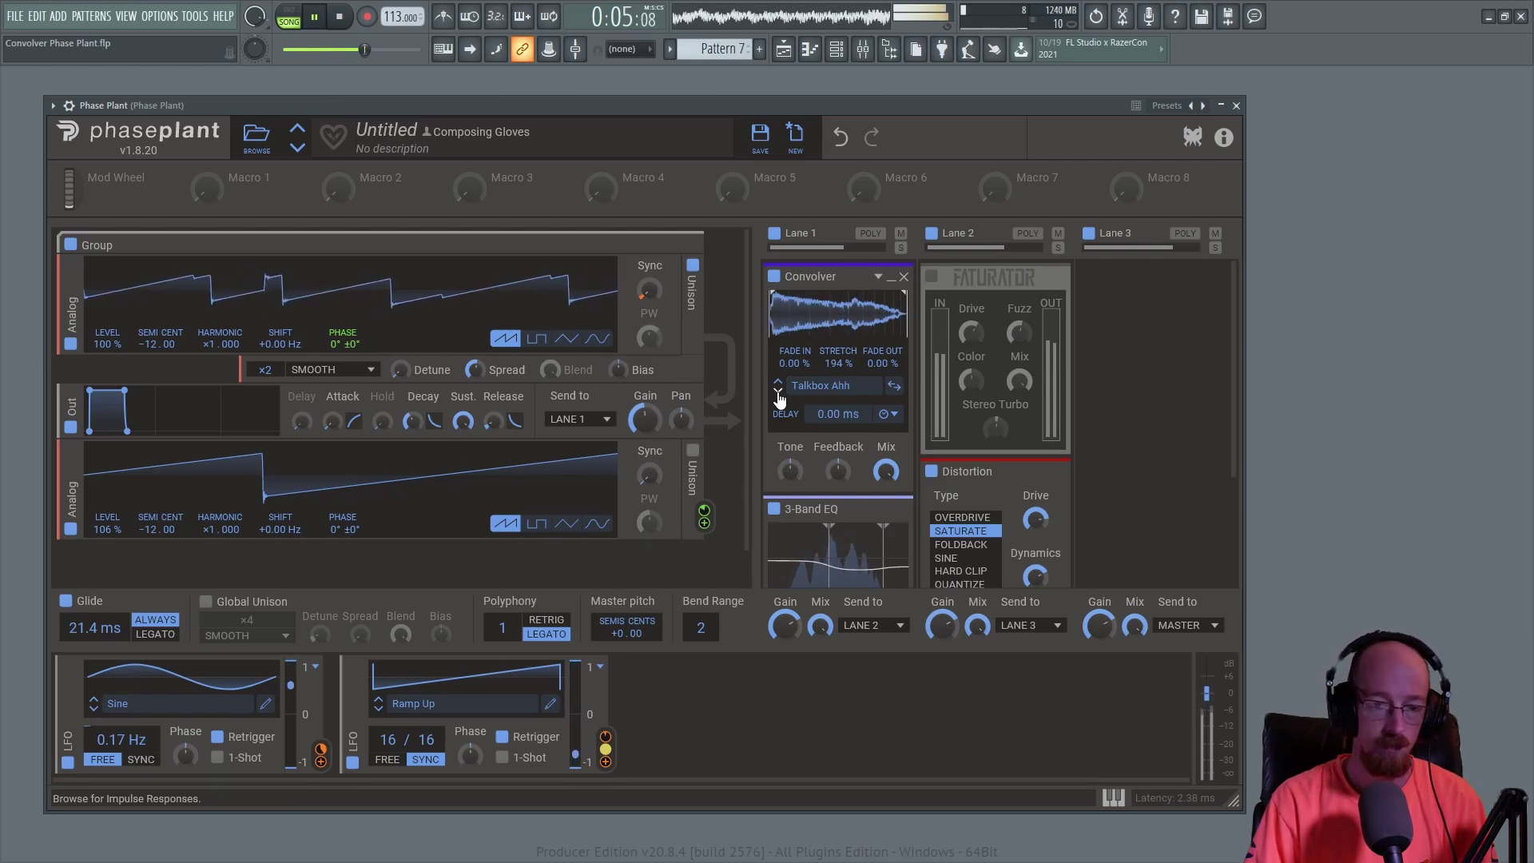
left_click(779, 393)
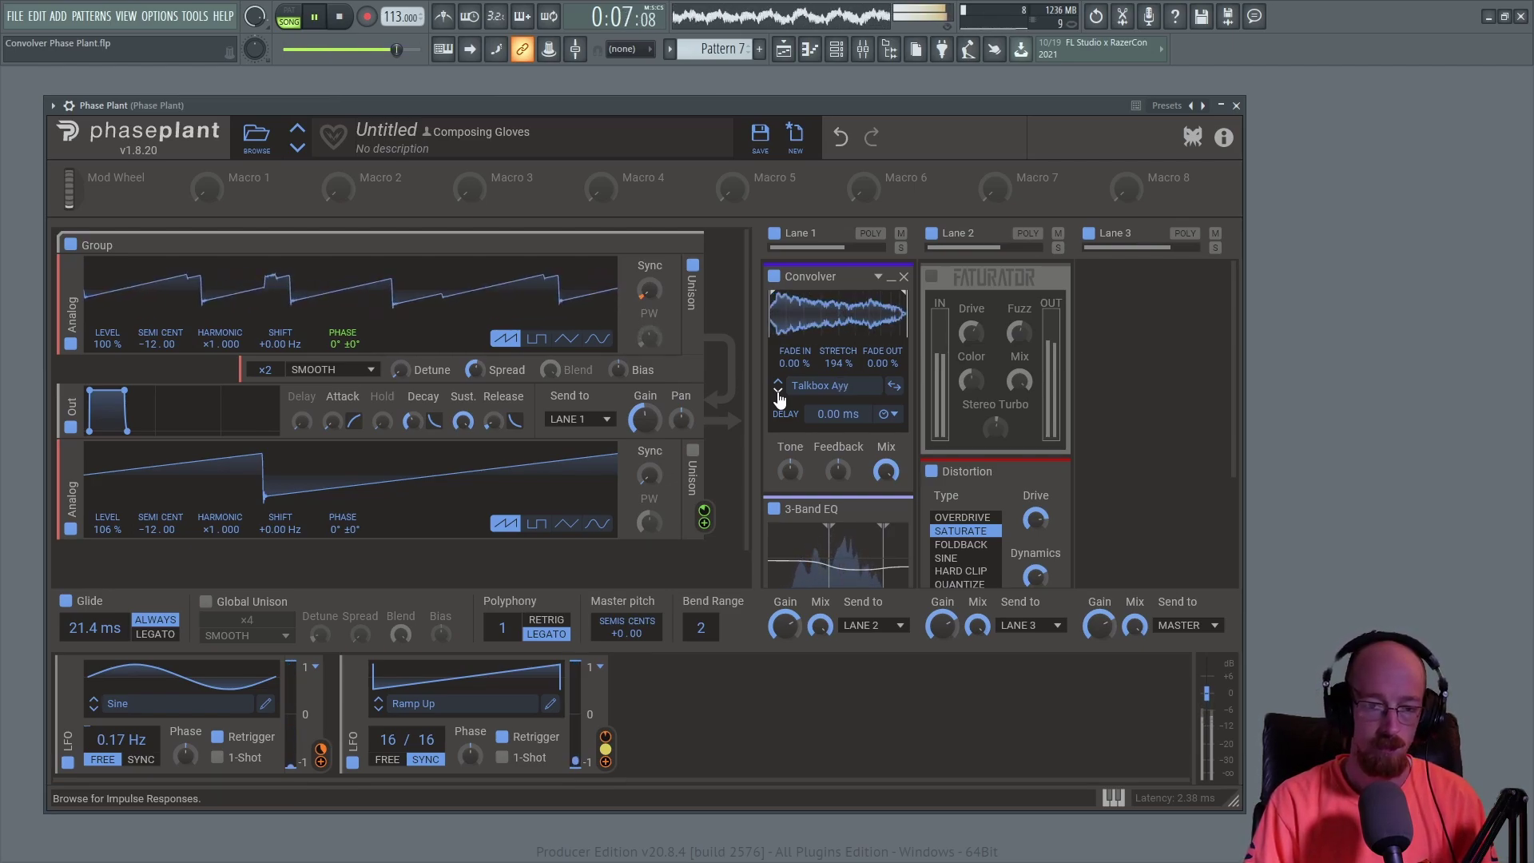
left_click(778, 393)
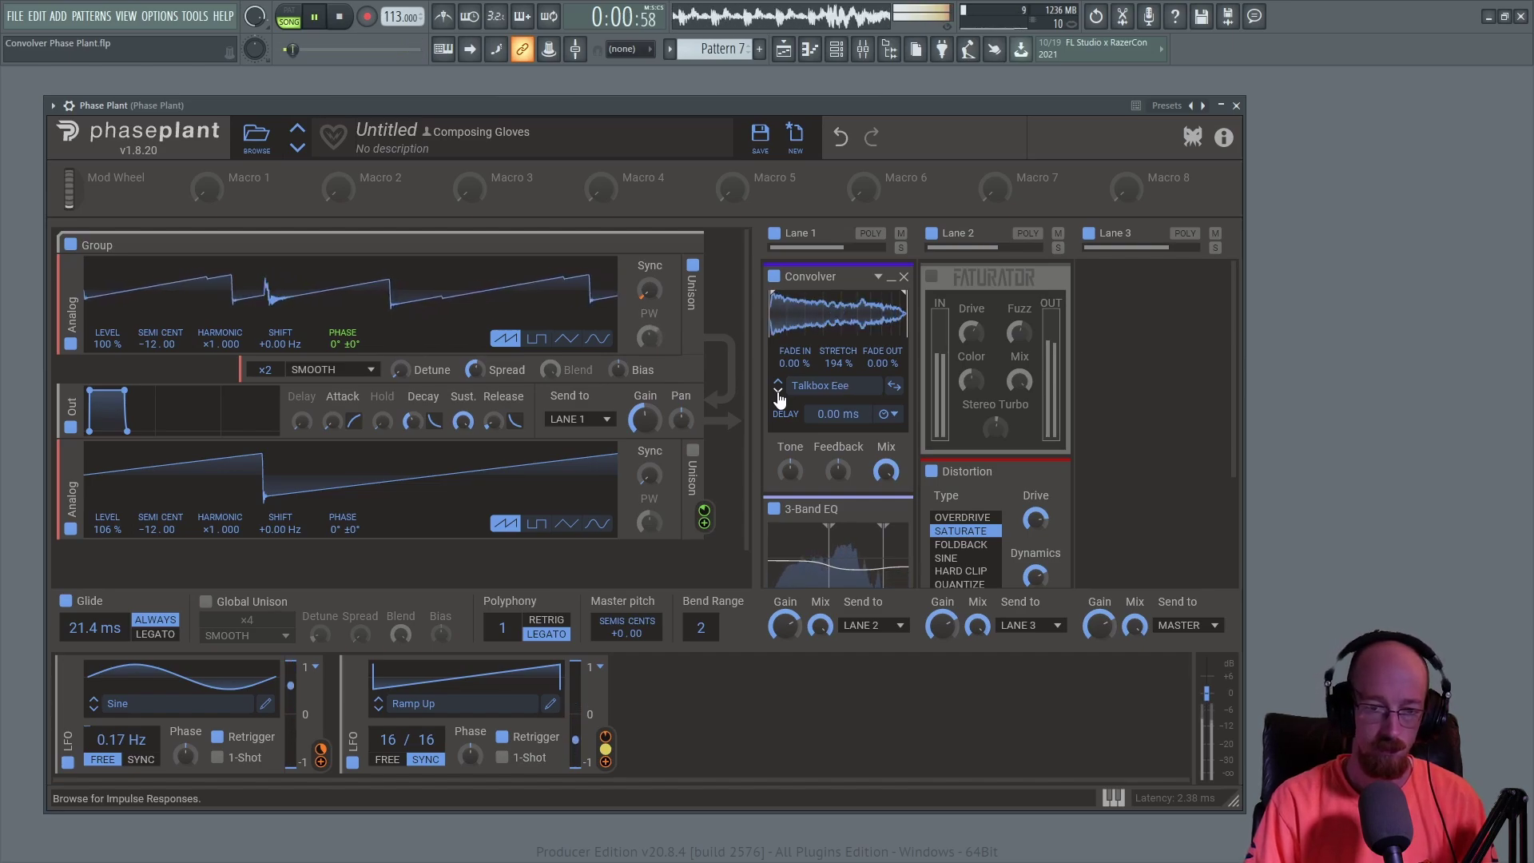
- Sweep the stretch to 318 % and 207 %, then settle on Talkbox Ahh at 123 %
left_click_drag(828, 363, 828, 304)
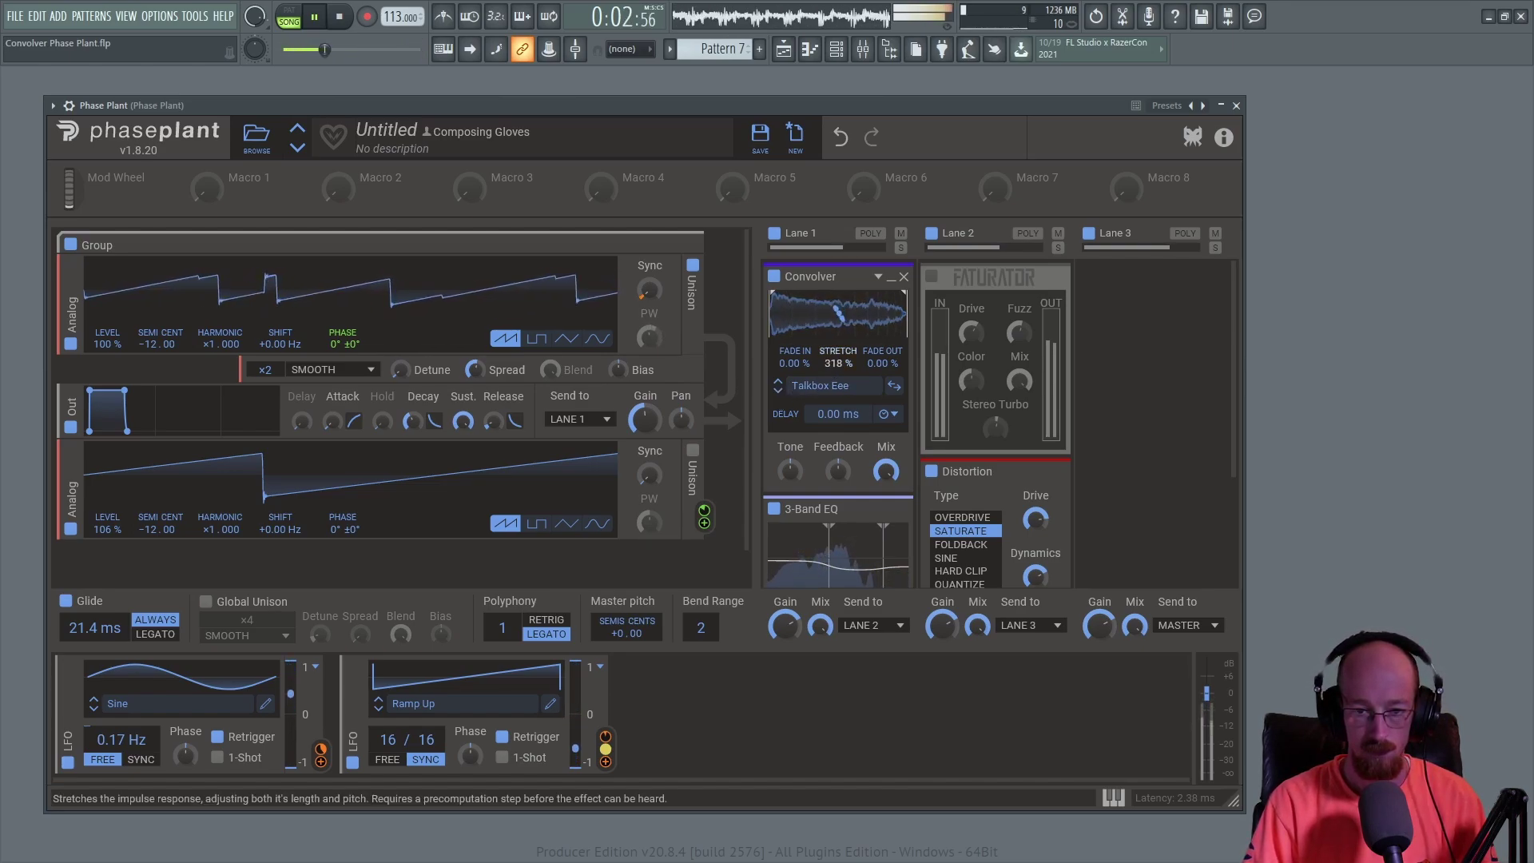
left_click_drag(838, 363, 838, 463)
left_click(779, 384)
left_click(779, 384)
mouse_move(843, 366)
left_mouse_down()
mouse_move(843, 391)
mouse_move(832, 320)
mouse_move(832, 391)
left_mouse_up()
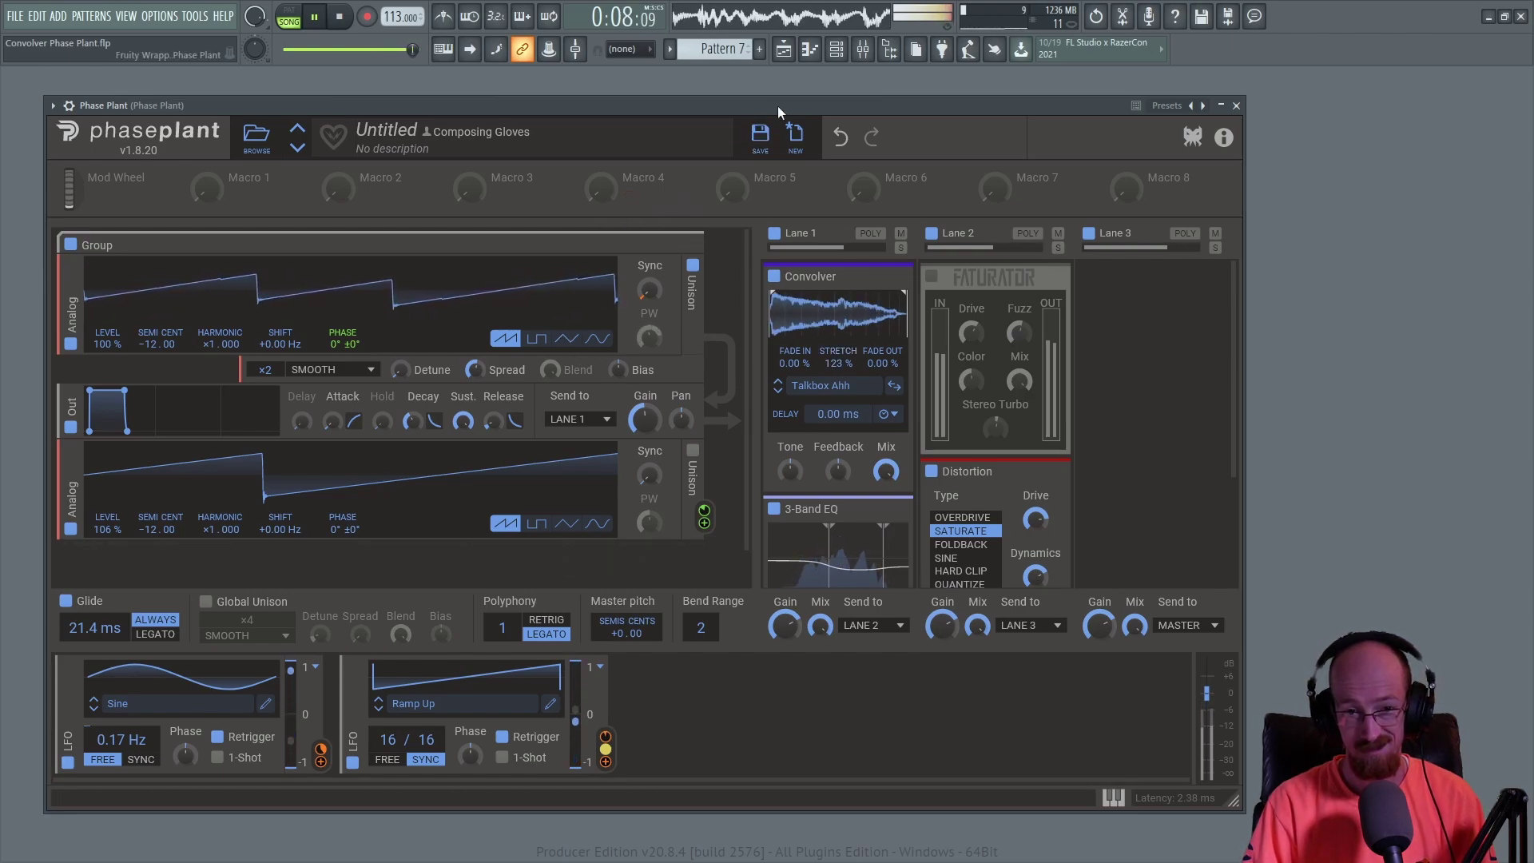
key("space")
left_click(566, 339)
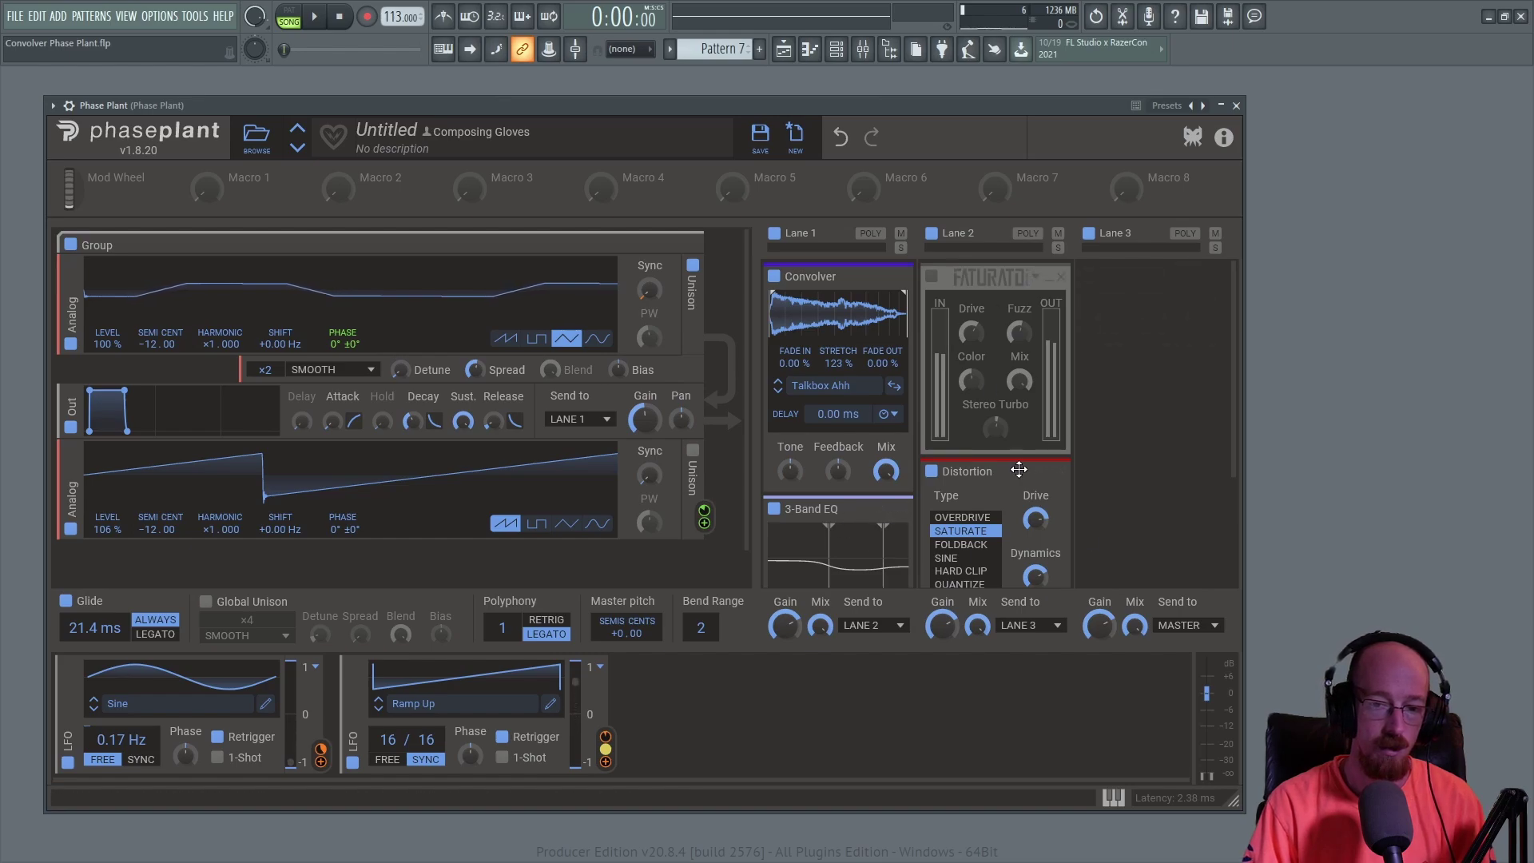
left_click(932, 472)
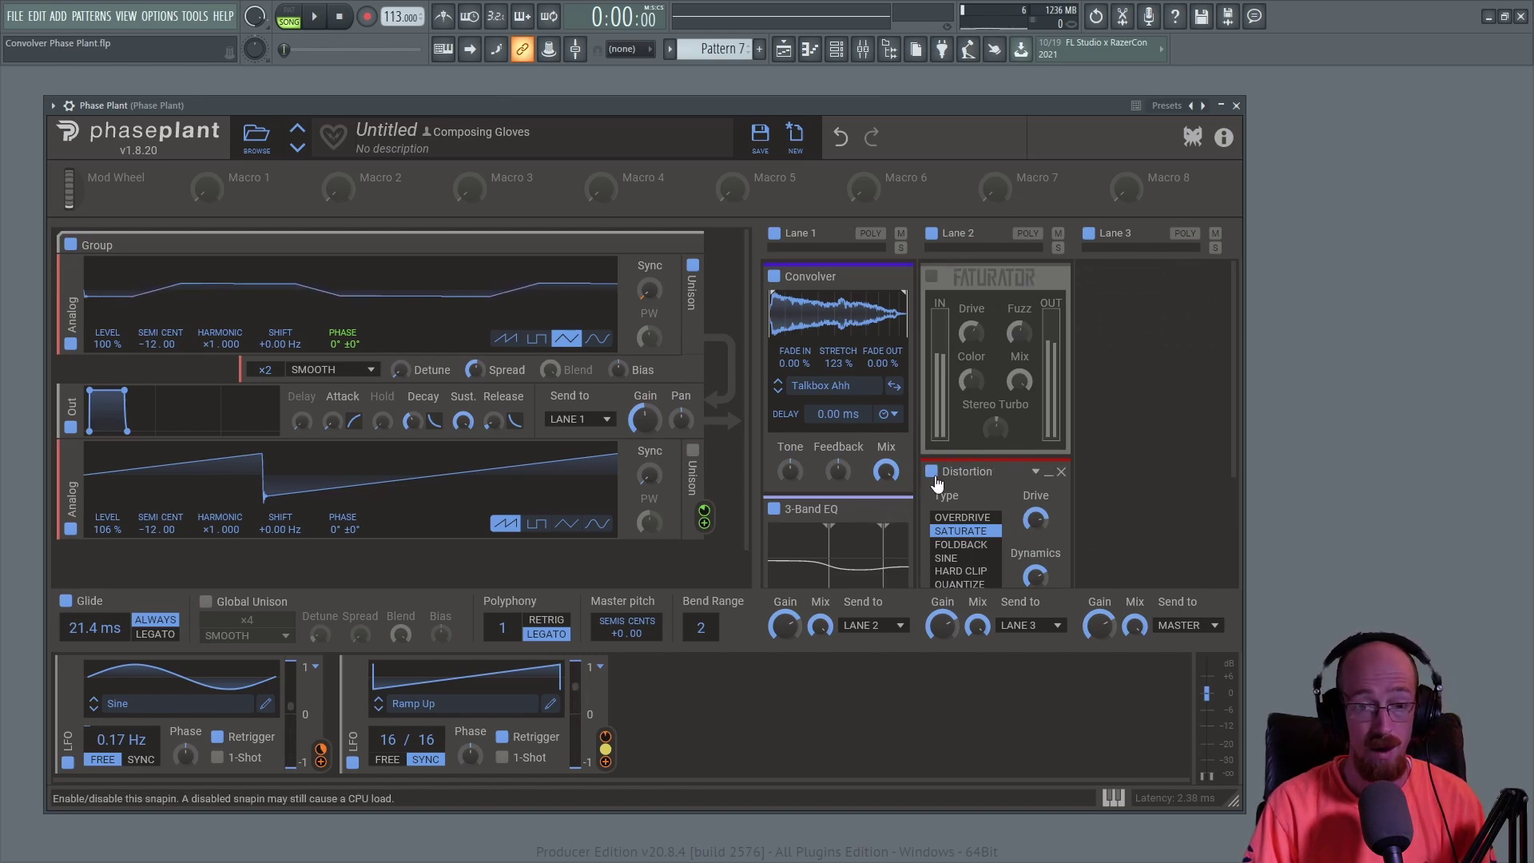
key("space")
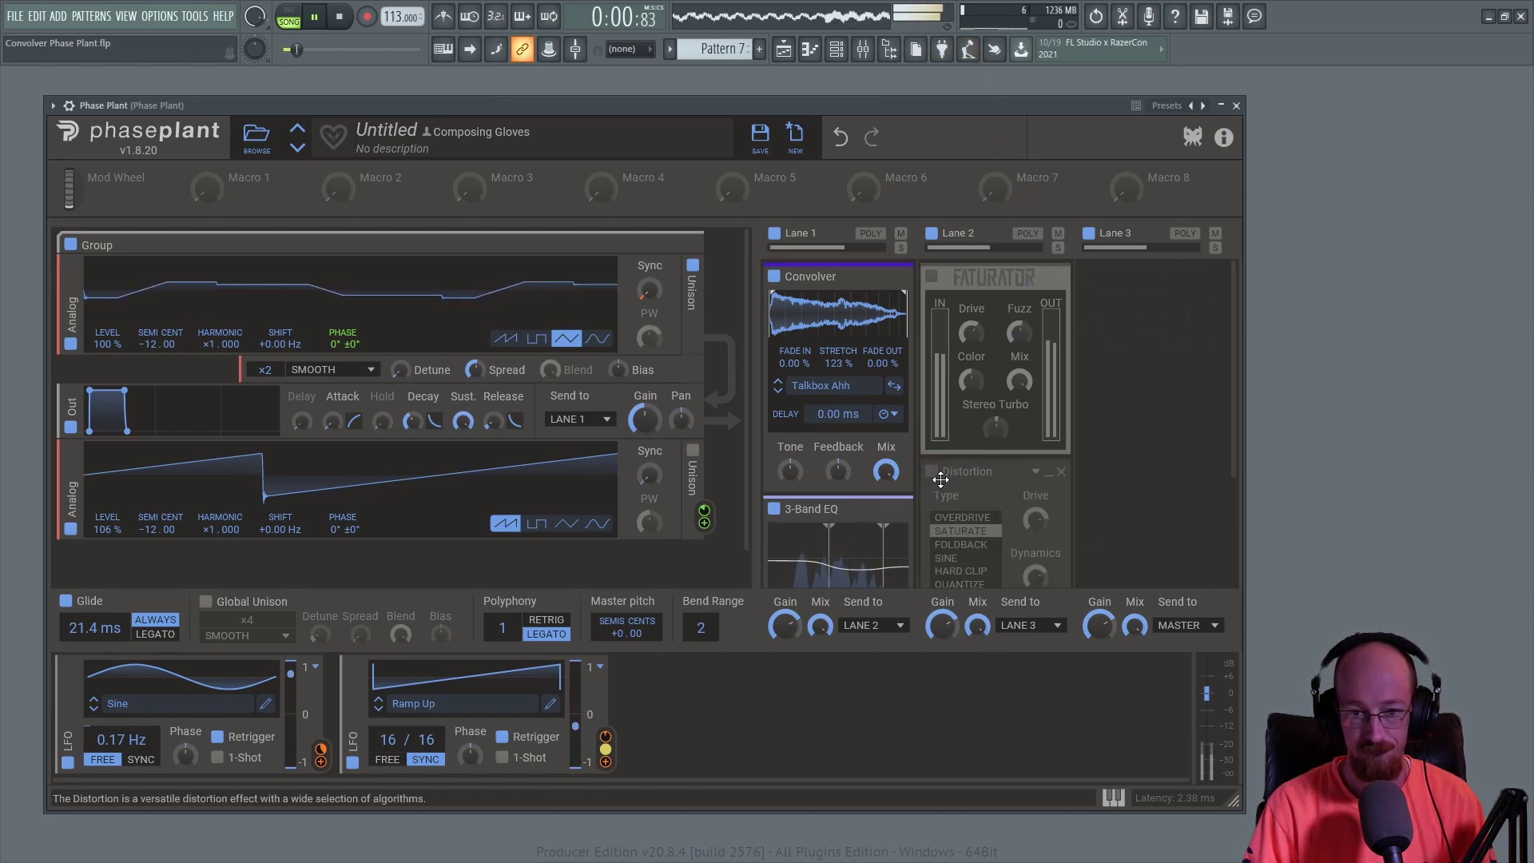
left_click(931, 473)
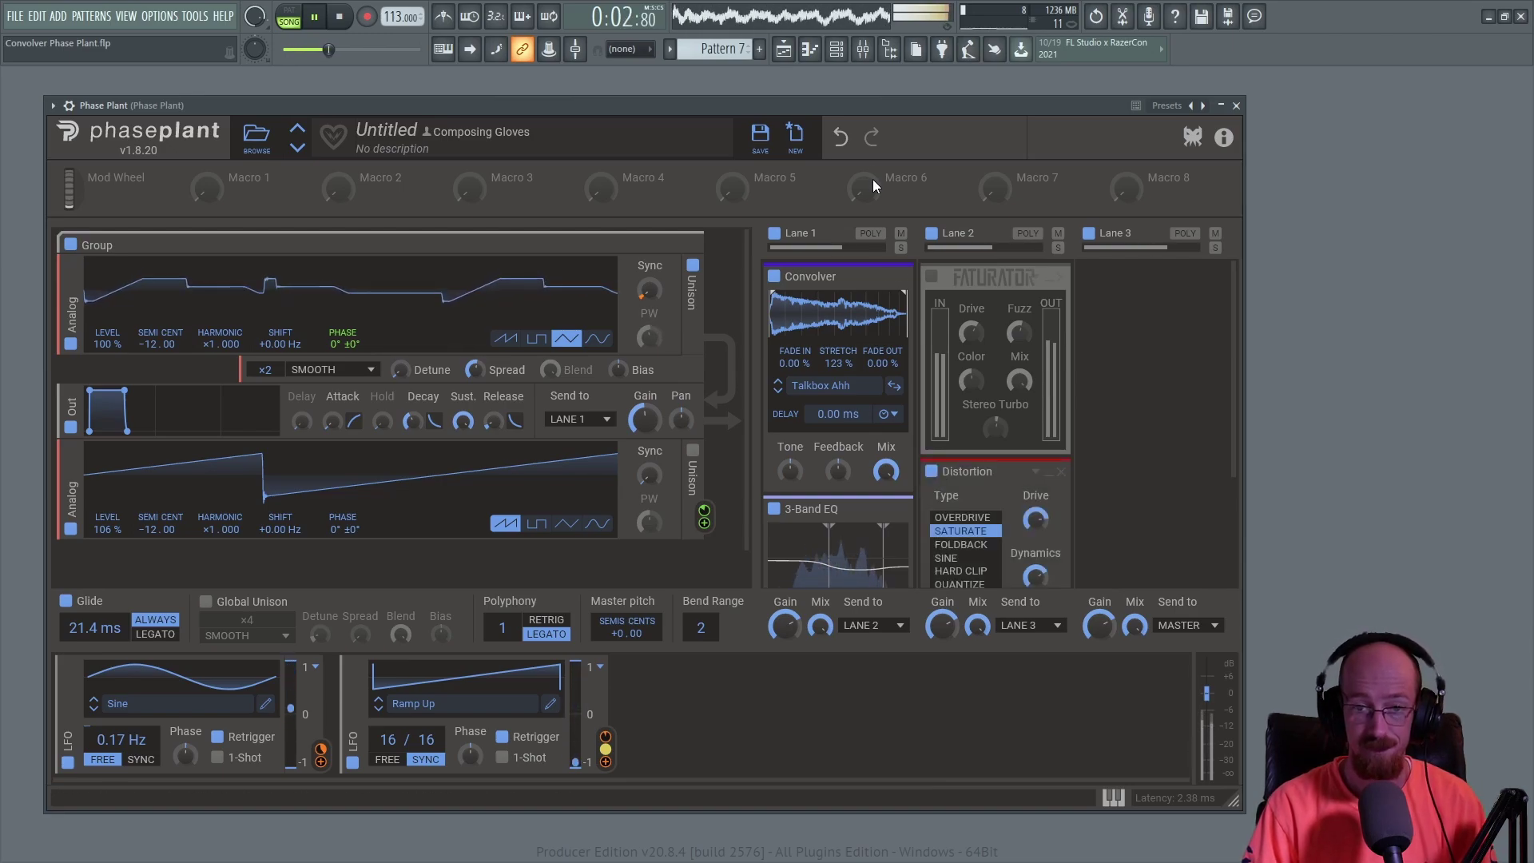
key("space")
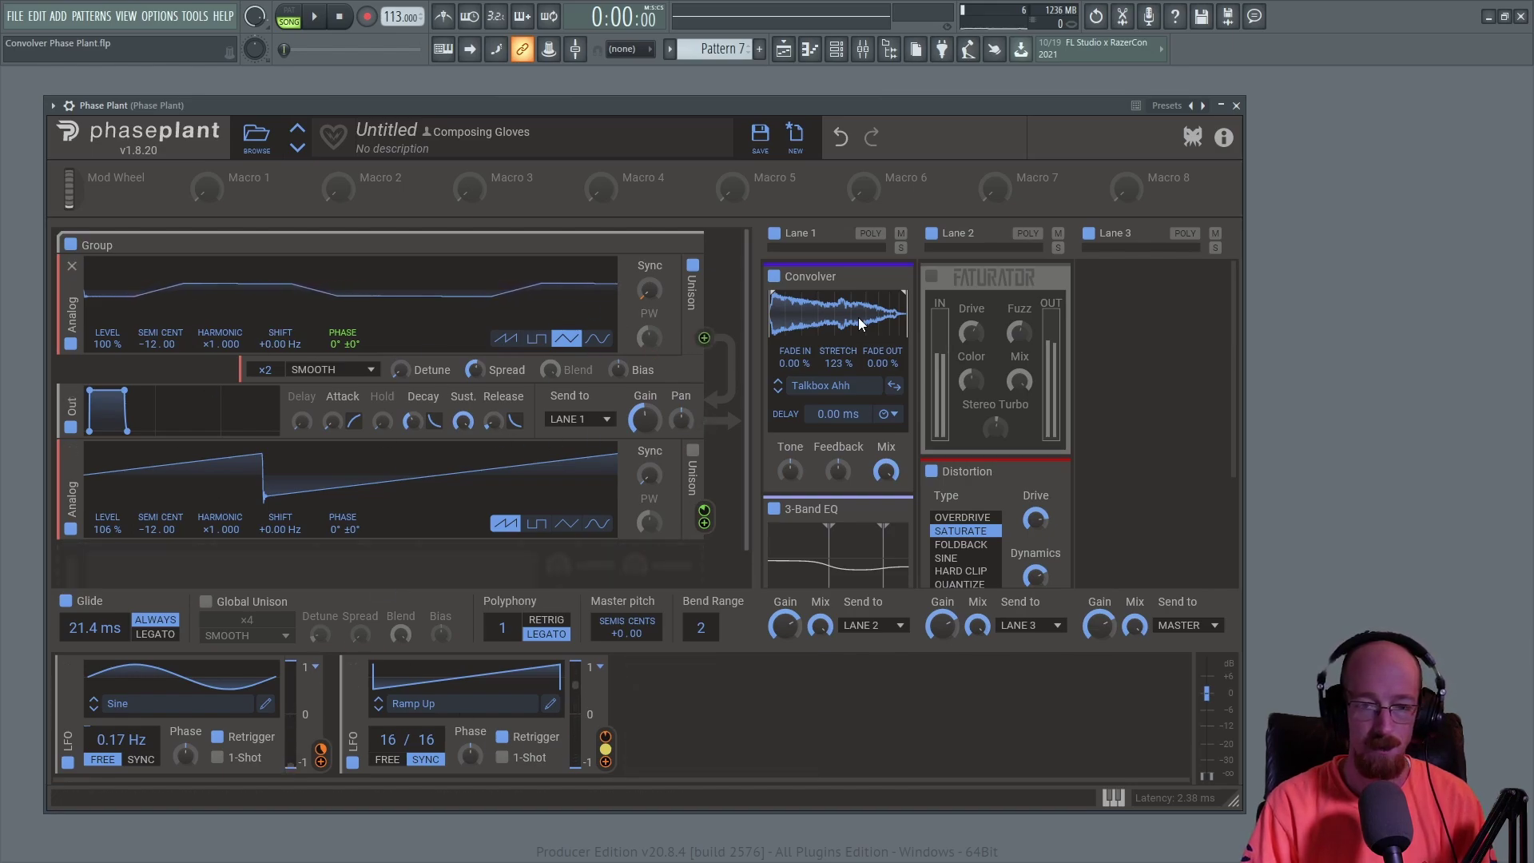
left_click_drag(1232, 401, 1221, 325)
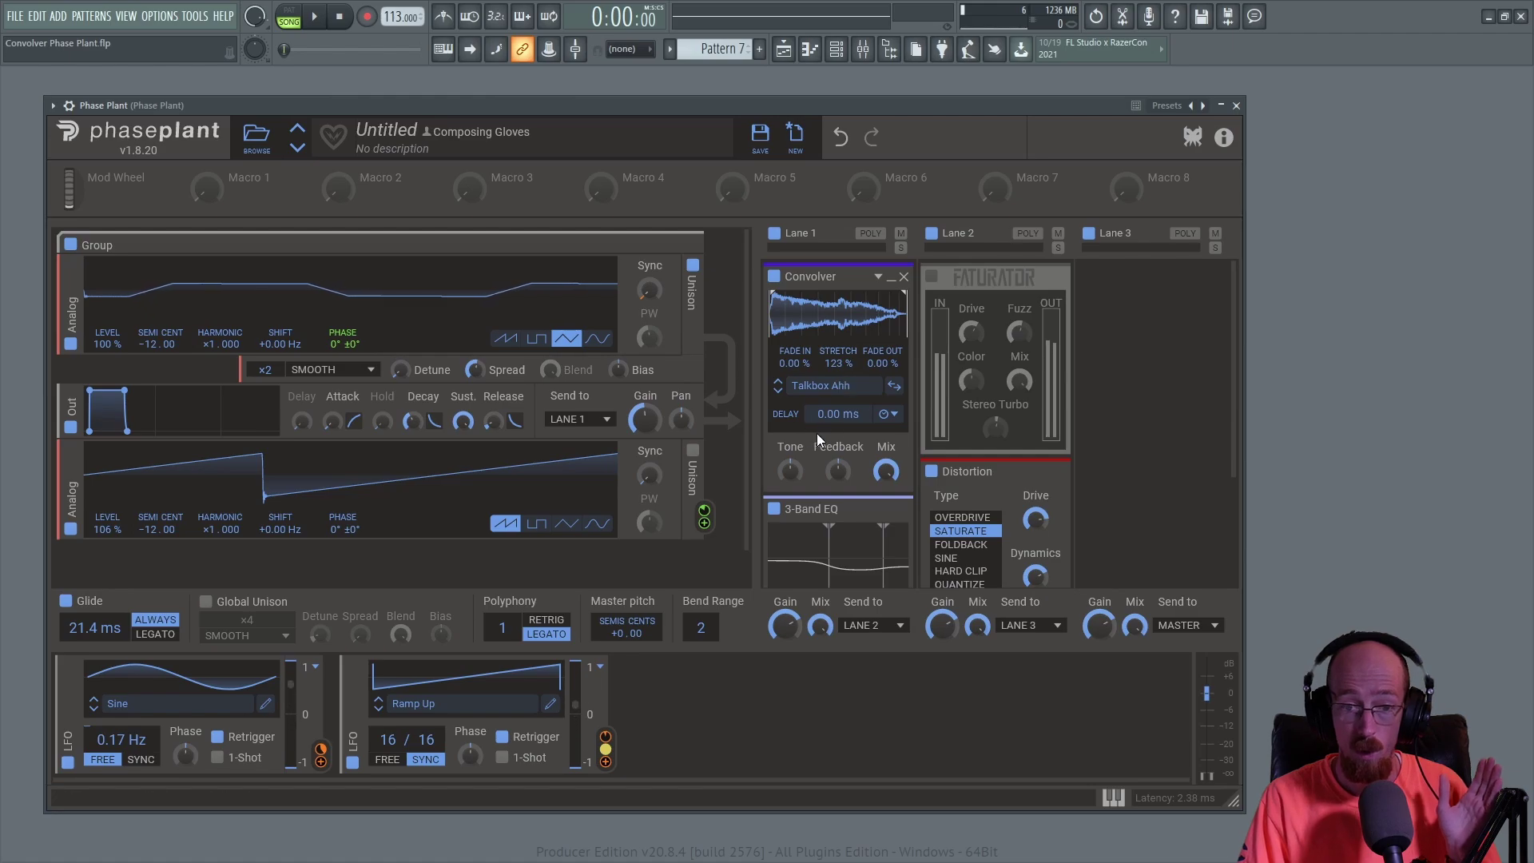
left_click(831, 386)
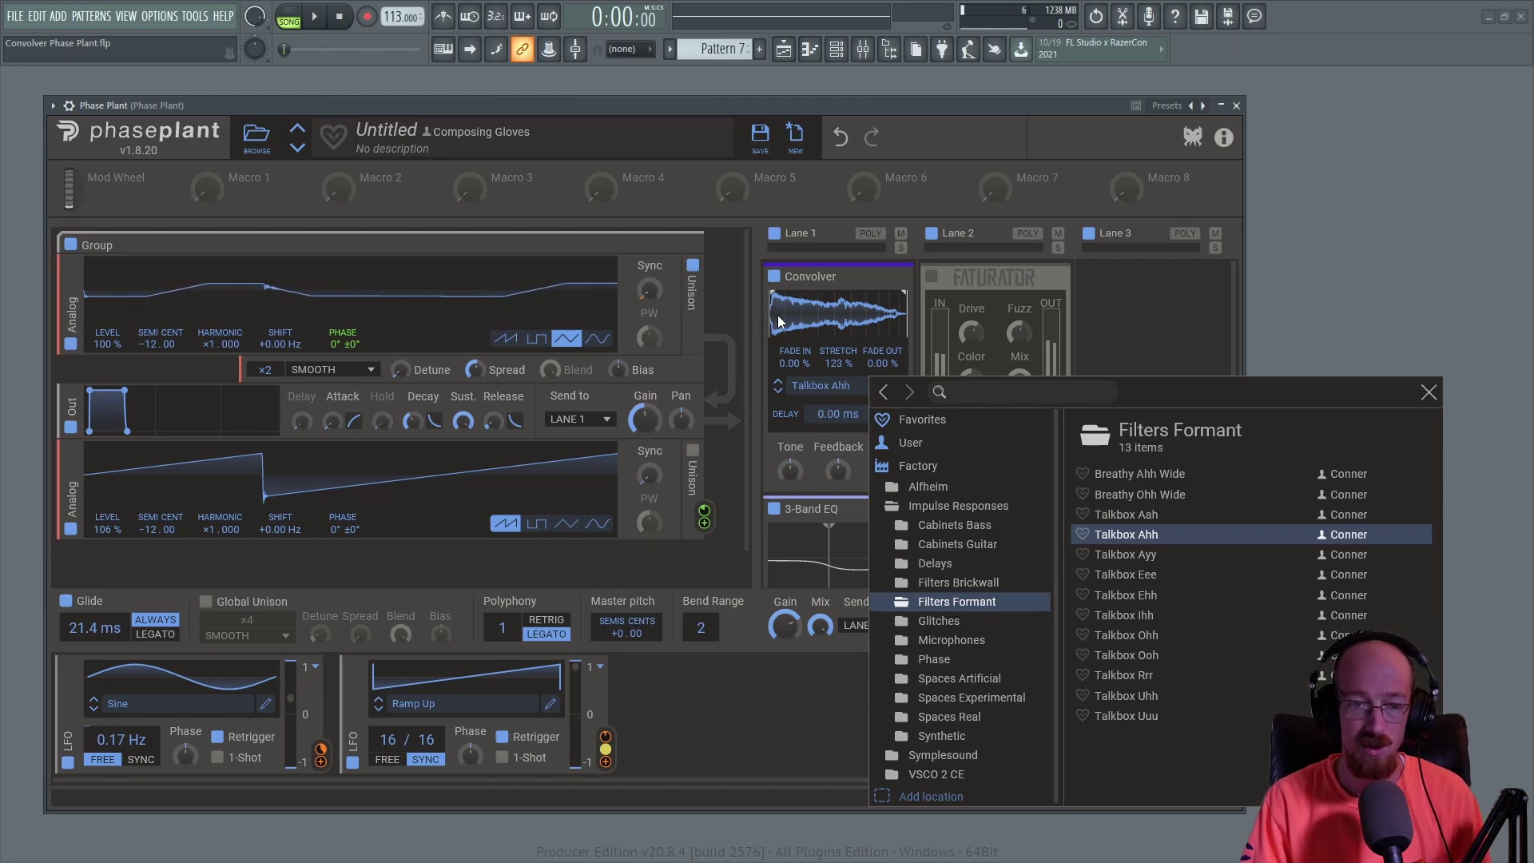
left_click(876, 273)
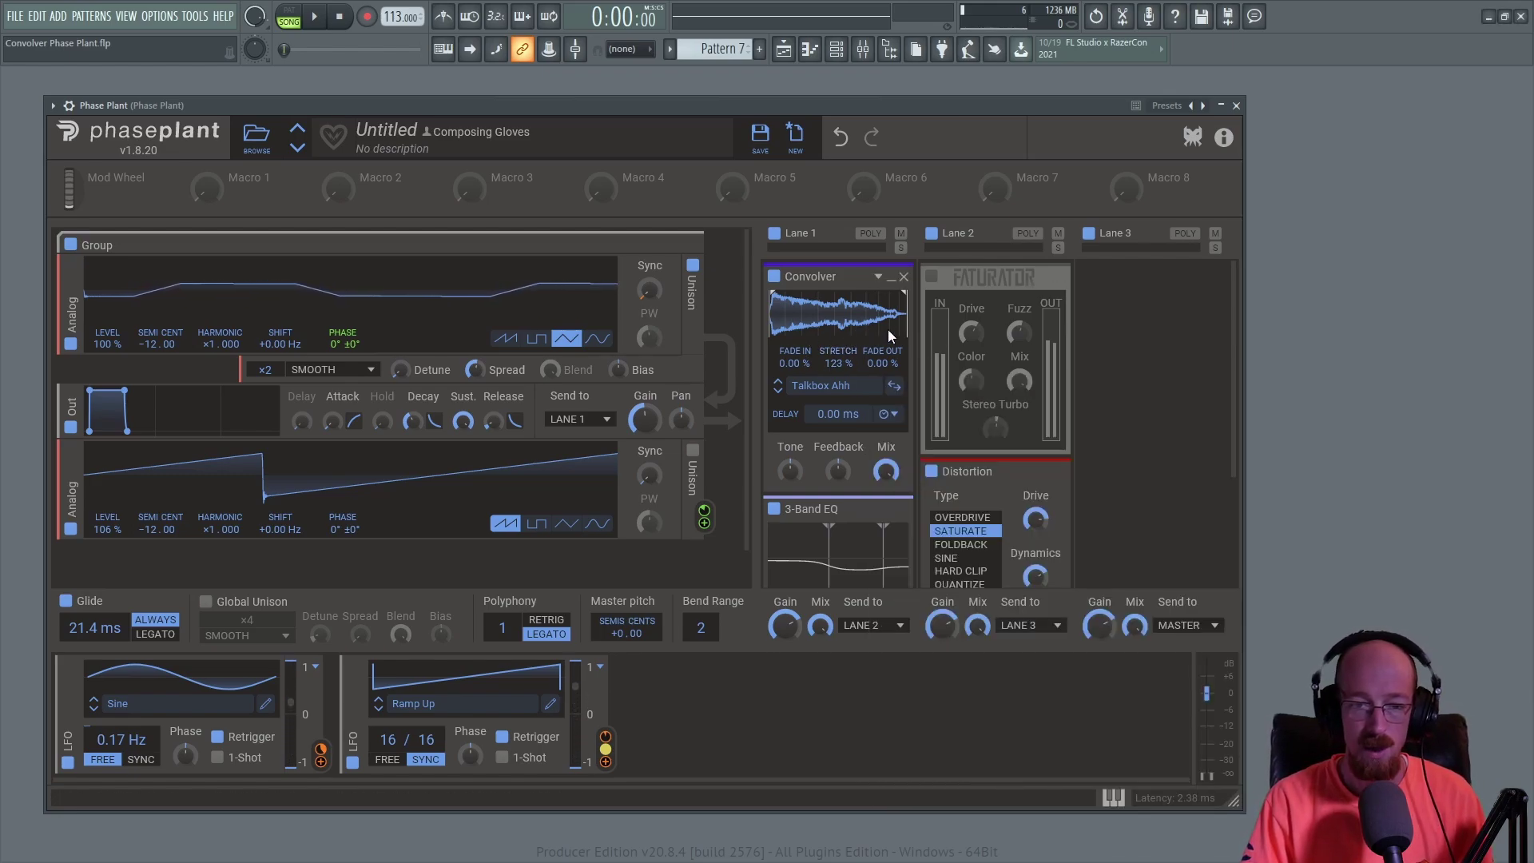
- Load the Bright Cutie impulse from the Cabinets Guitar folder into the Convolver
left_click(828, 384)
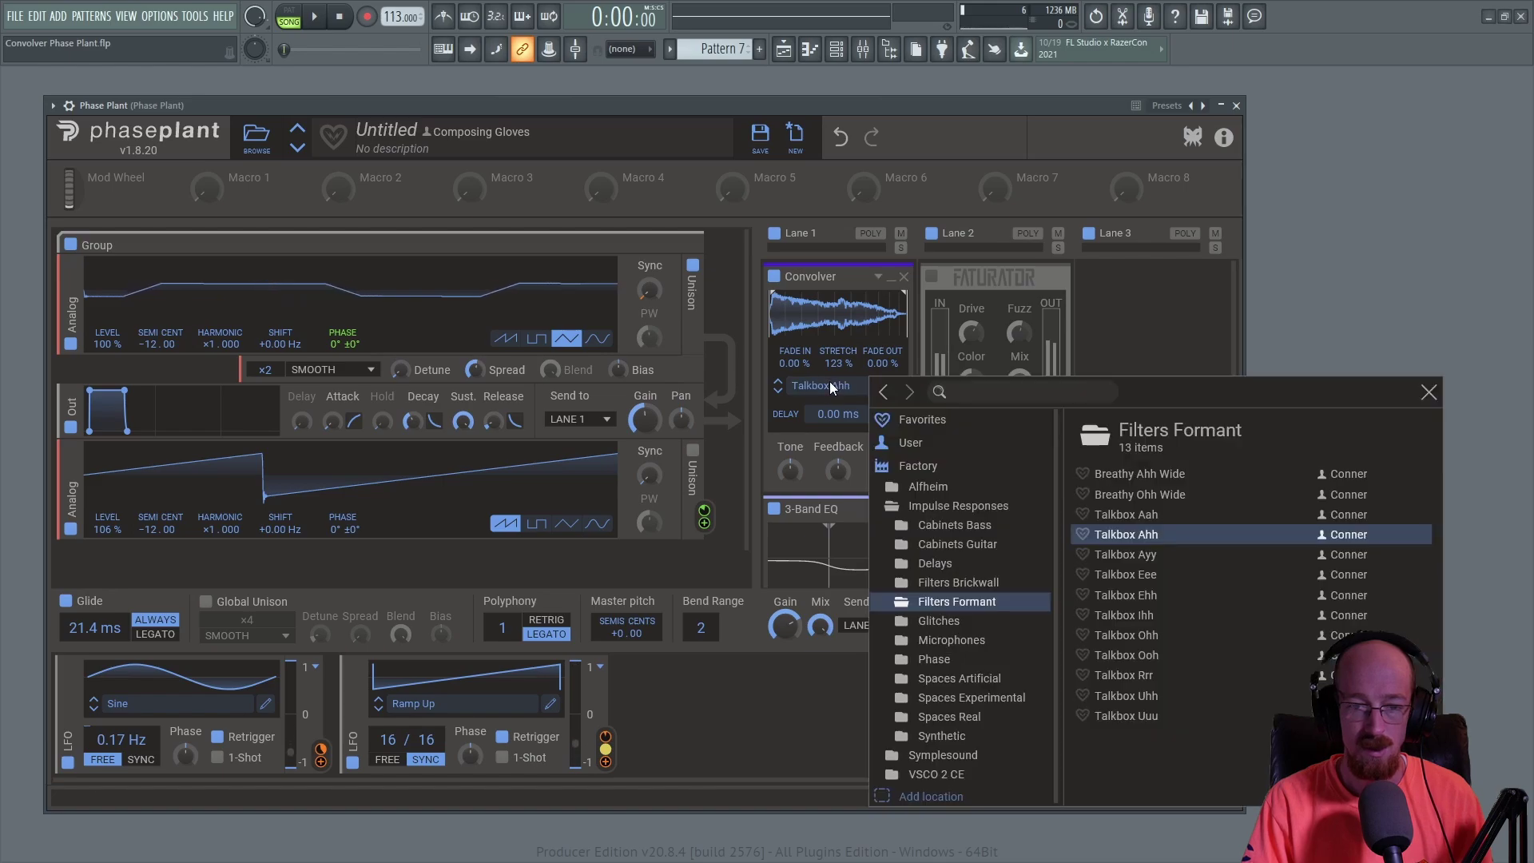
left_click(972, 545)
left_click(1145, 534)
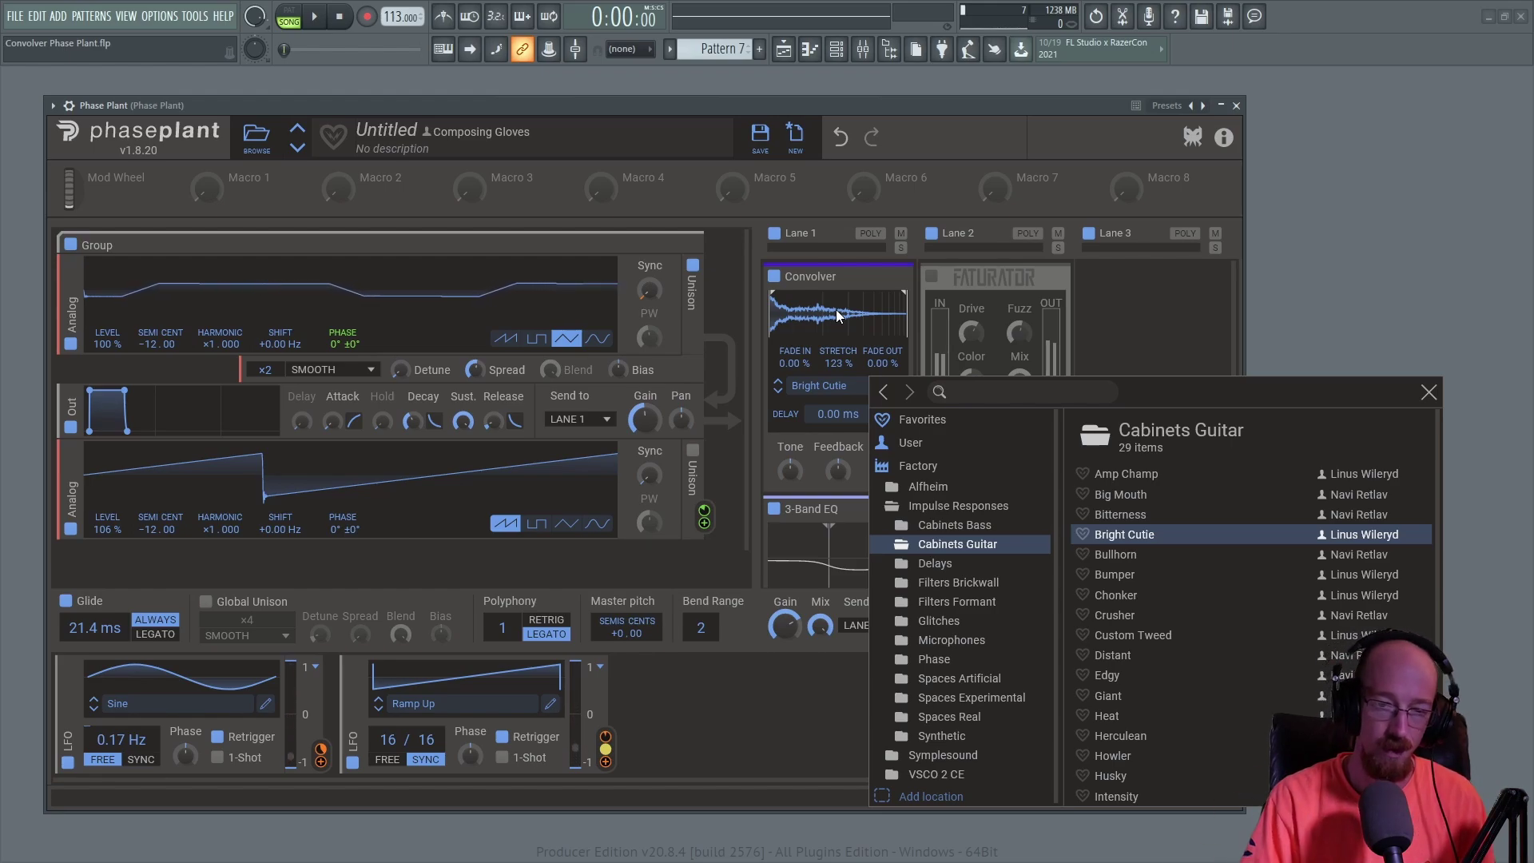
left_click(1429, 391)
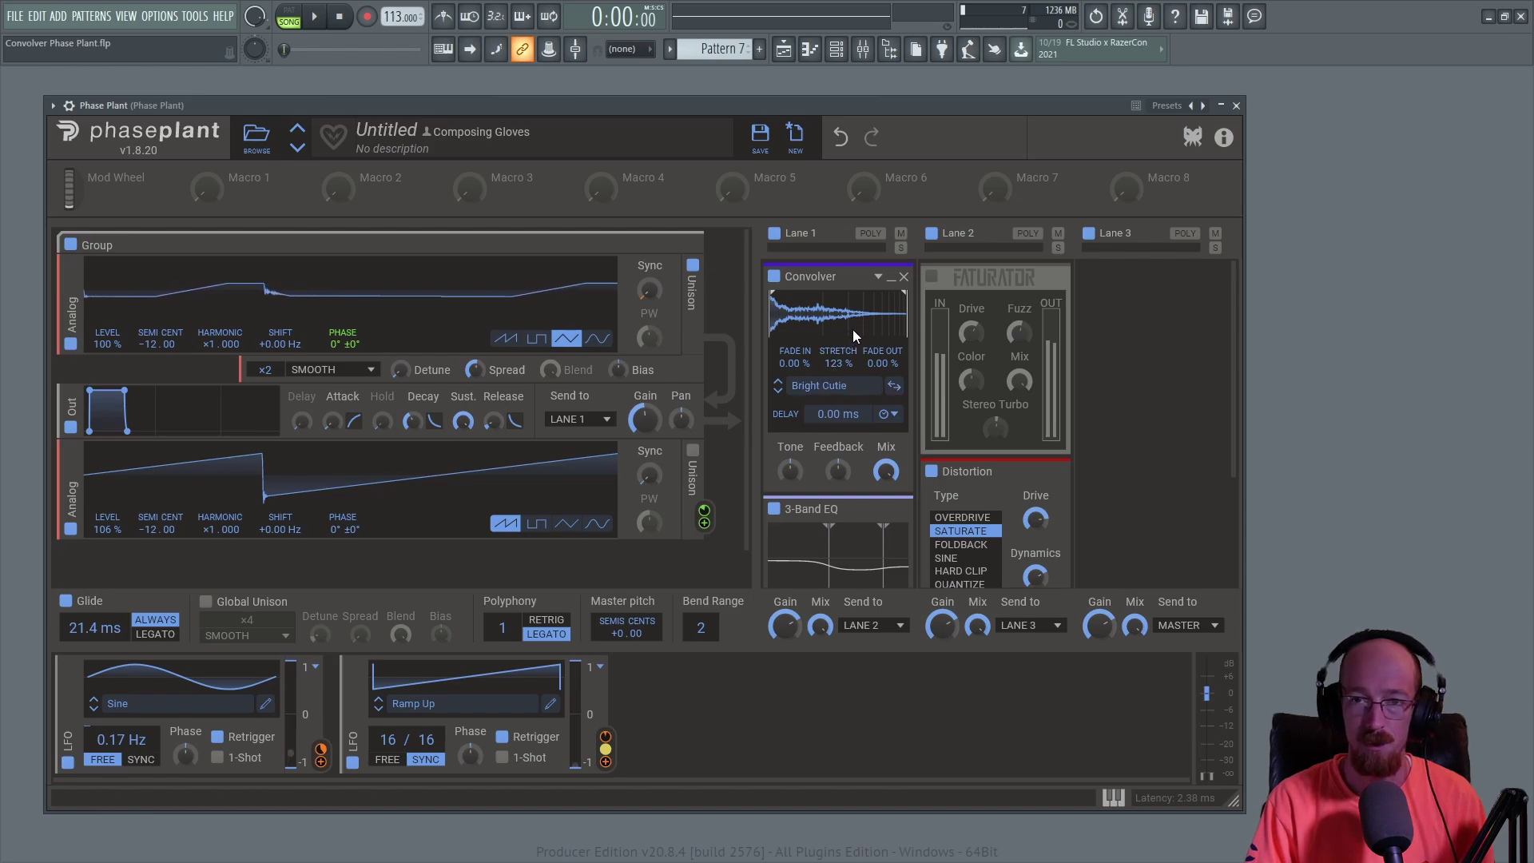
- Audition the Bullhorn, Bumper and Chonker cabinet impulses while playing, stopping on Crusher
key("space")
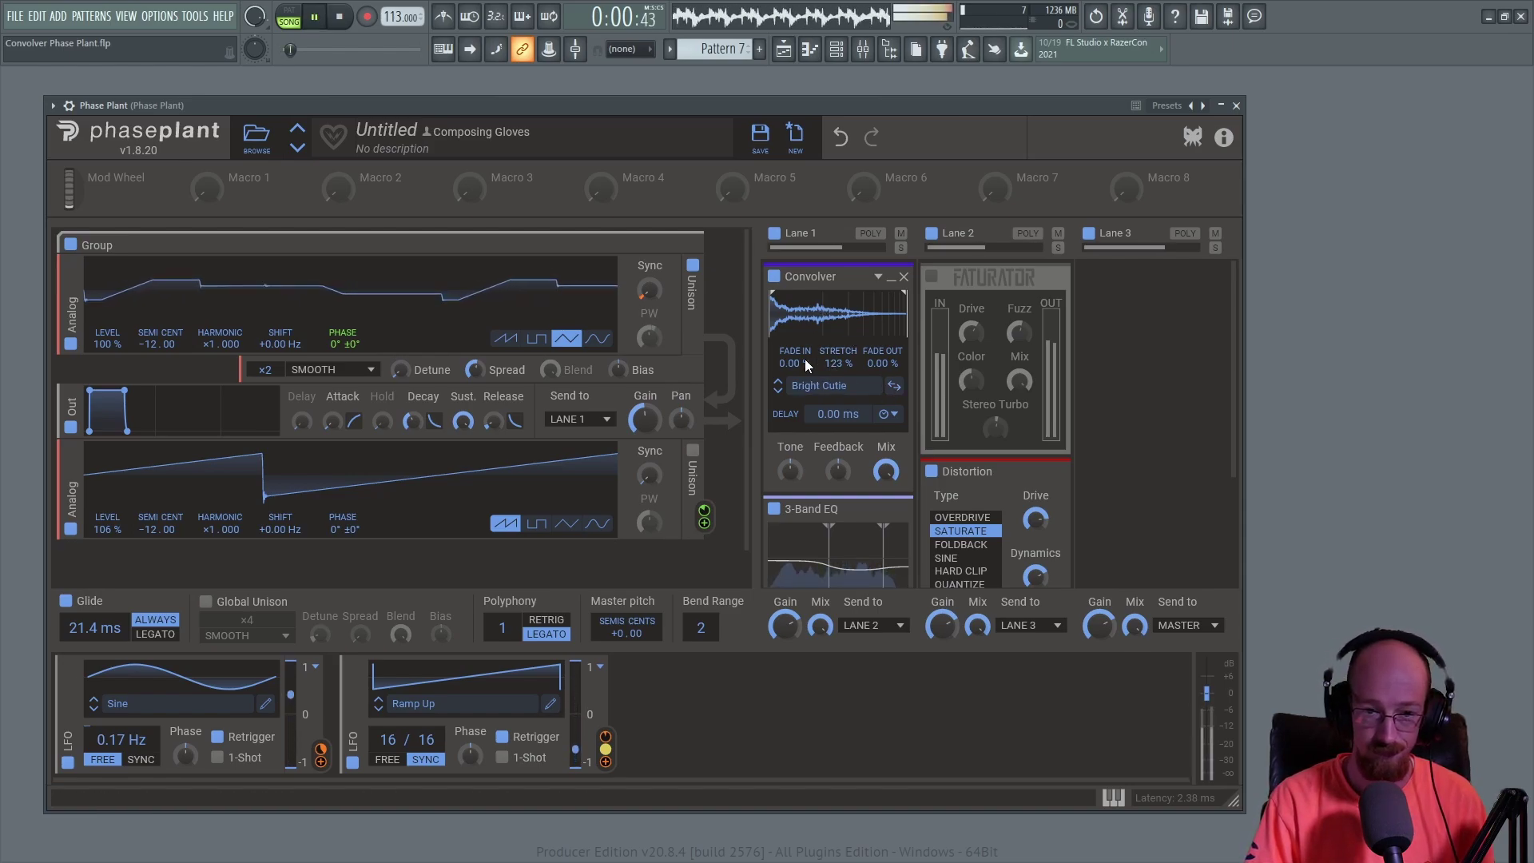
left_click(777, 391)
left_click(778, 392)
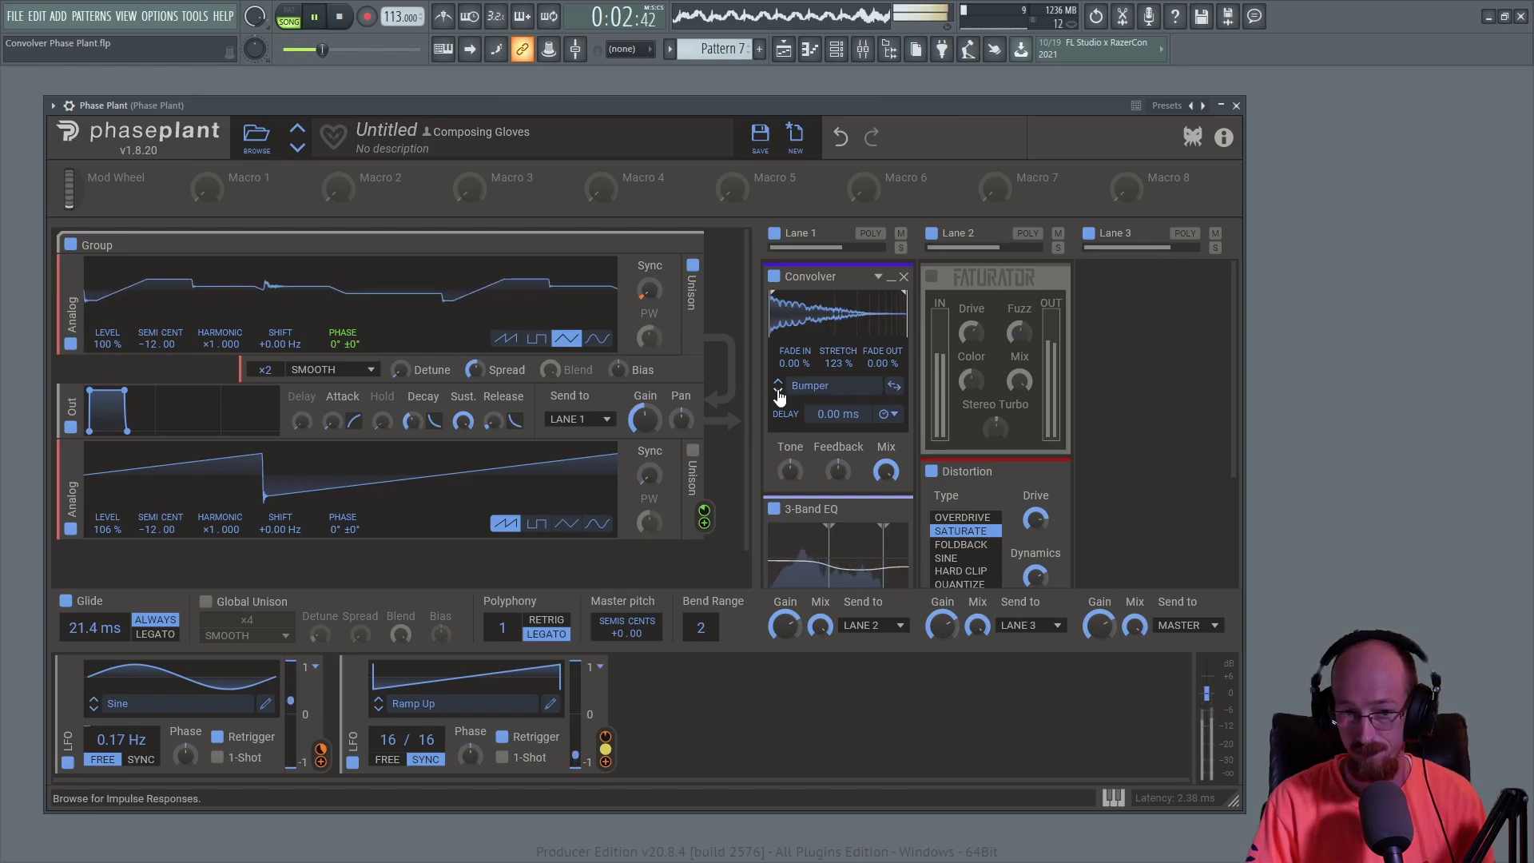
left_click(778, 392)
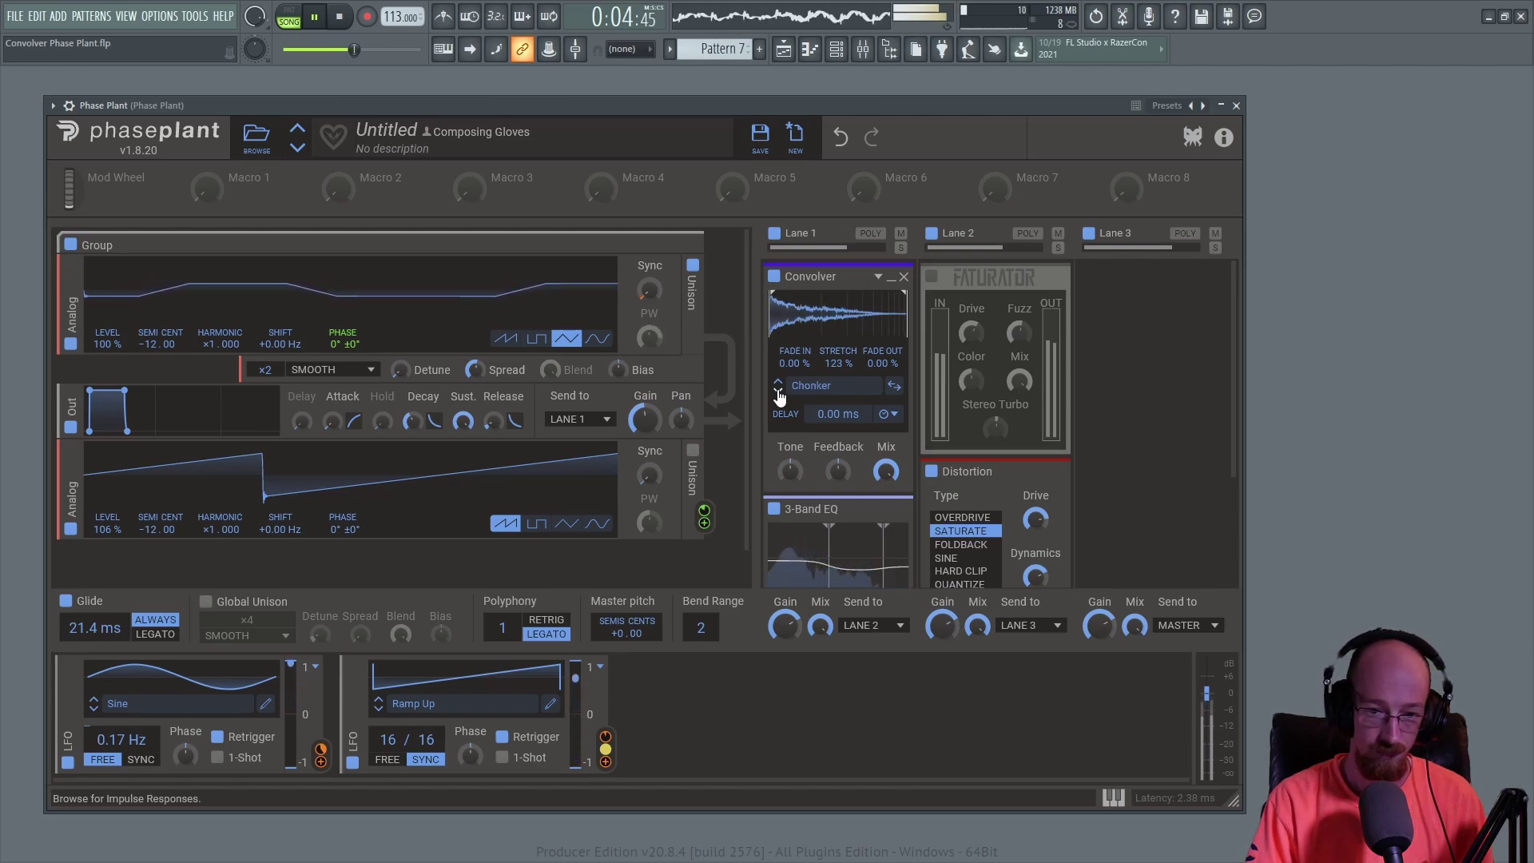
left_click(777, 392)
key("space")
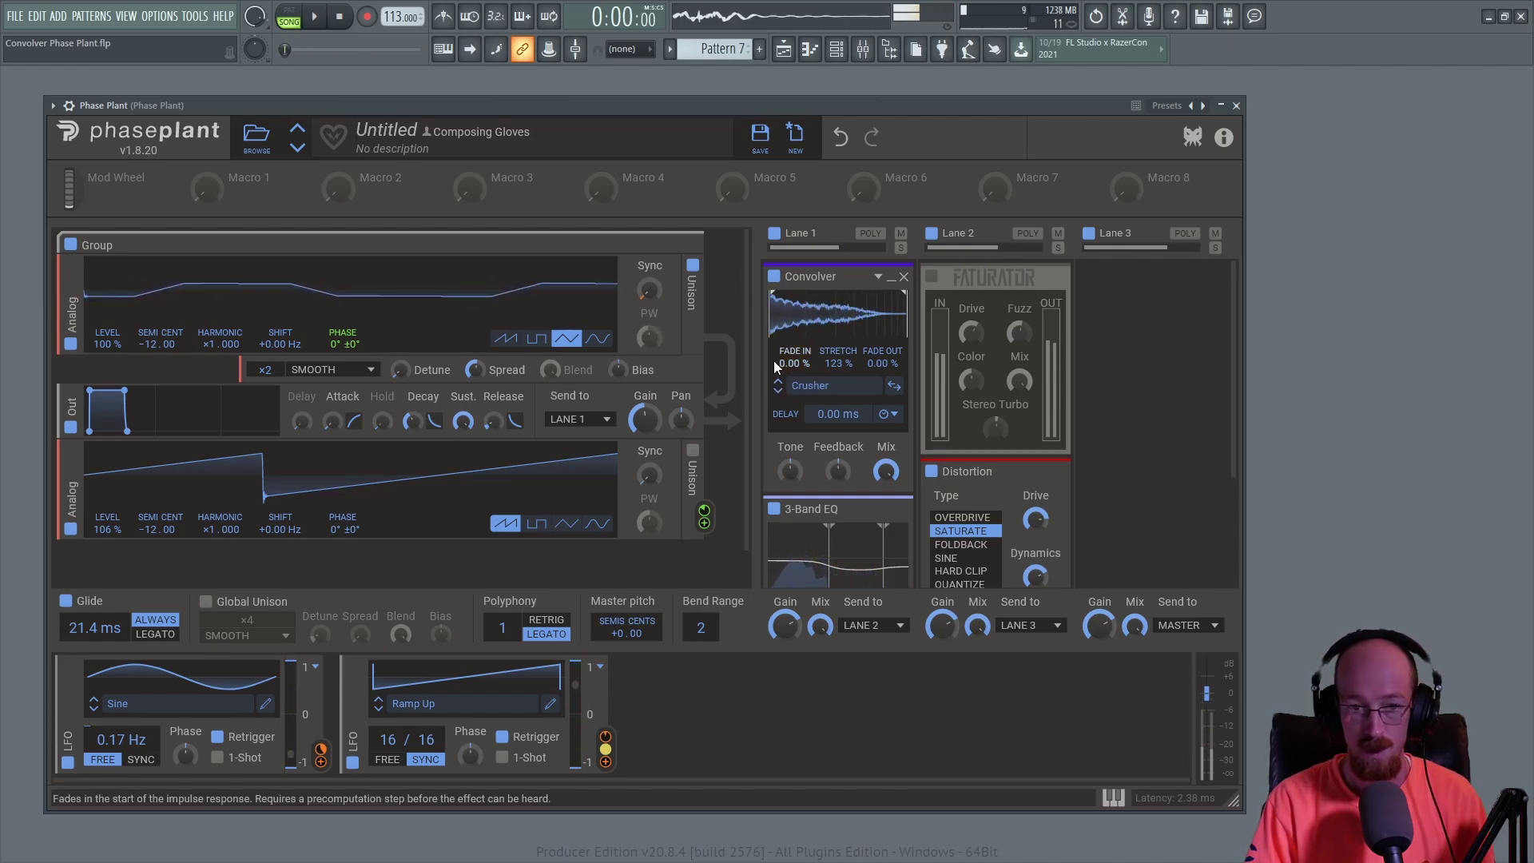
- Load Grumpy from the Microphones impulses, then step to Large Membrane during playback
left_click(811, 386)
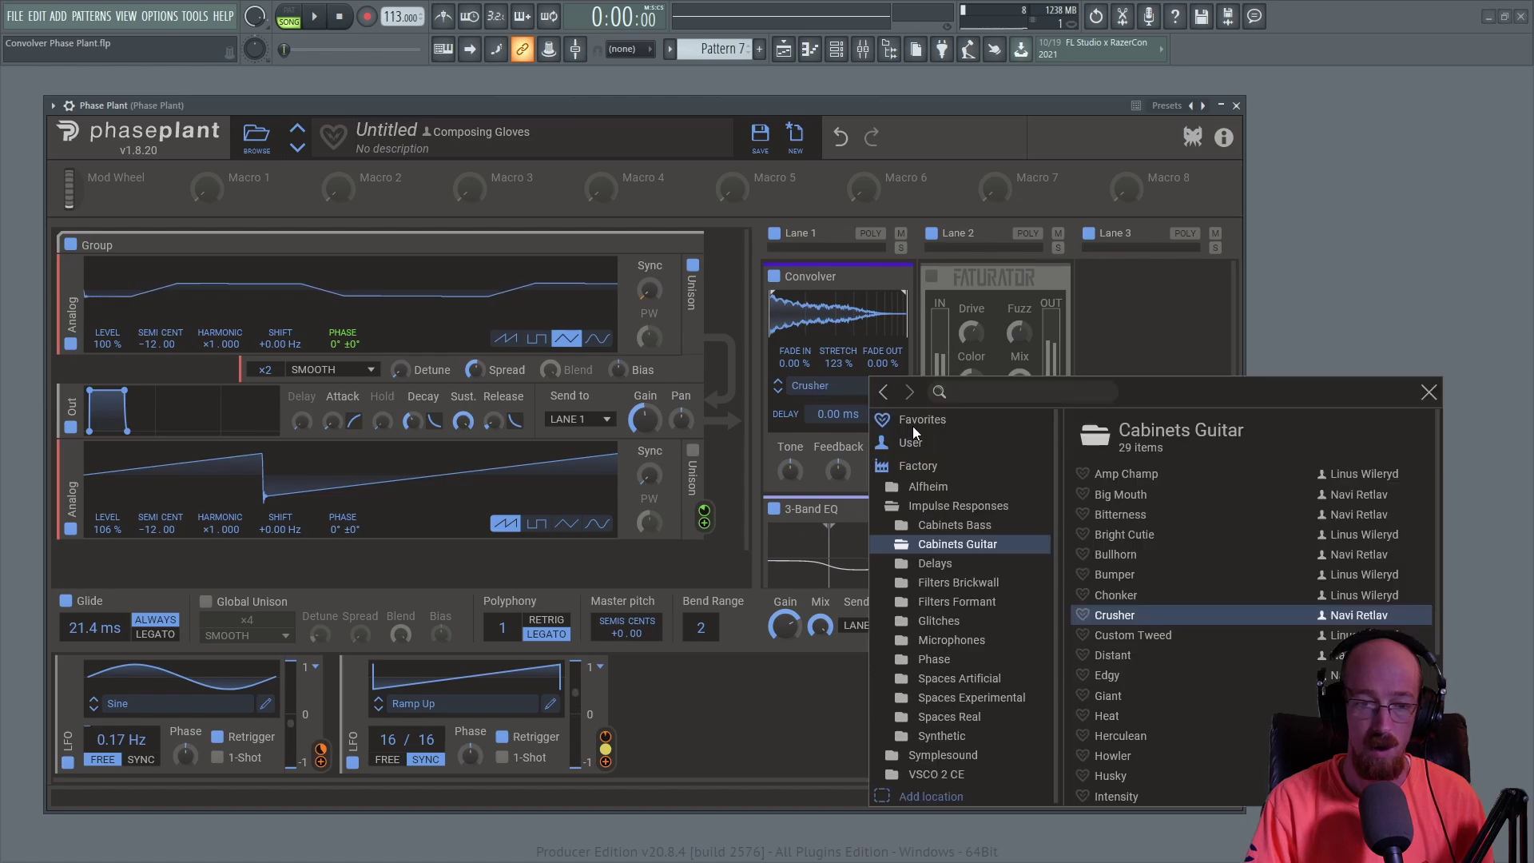
left_click(955, 643)
left_click(1115, 554)
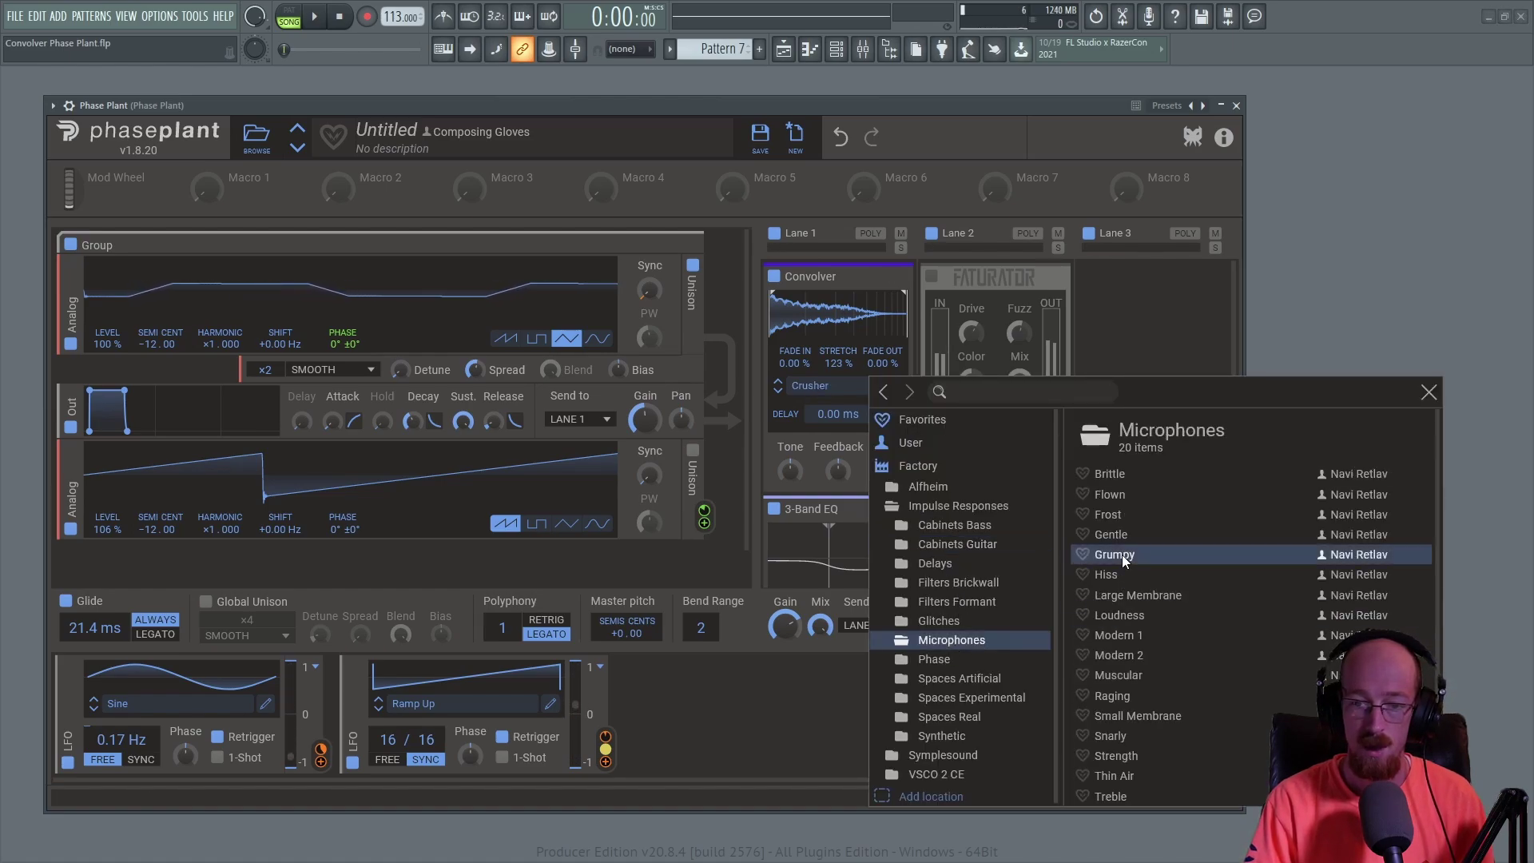
left_click(909, 110)
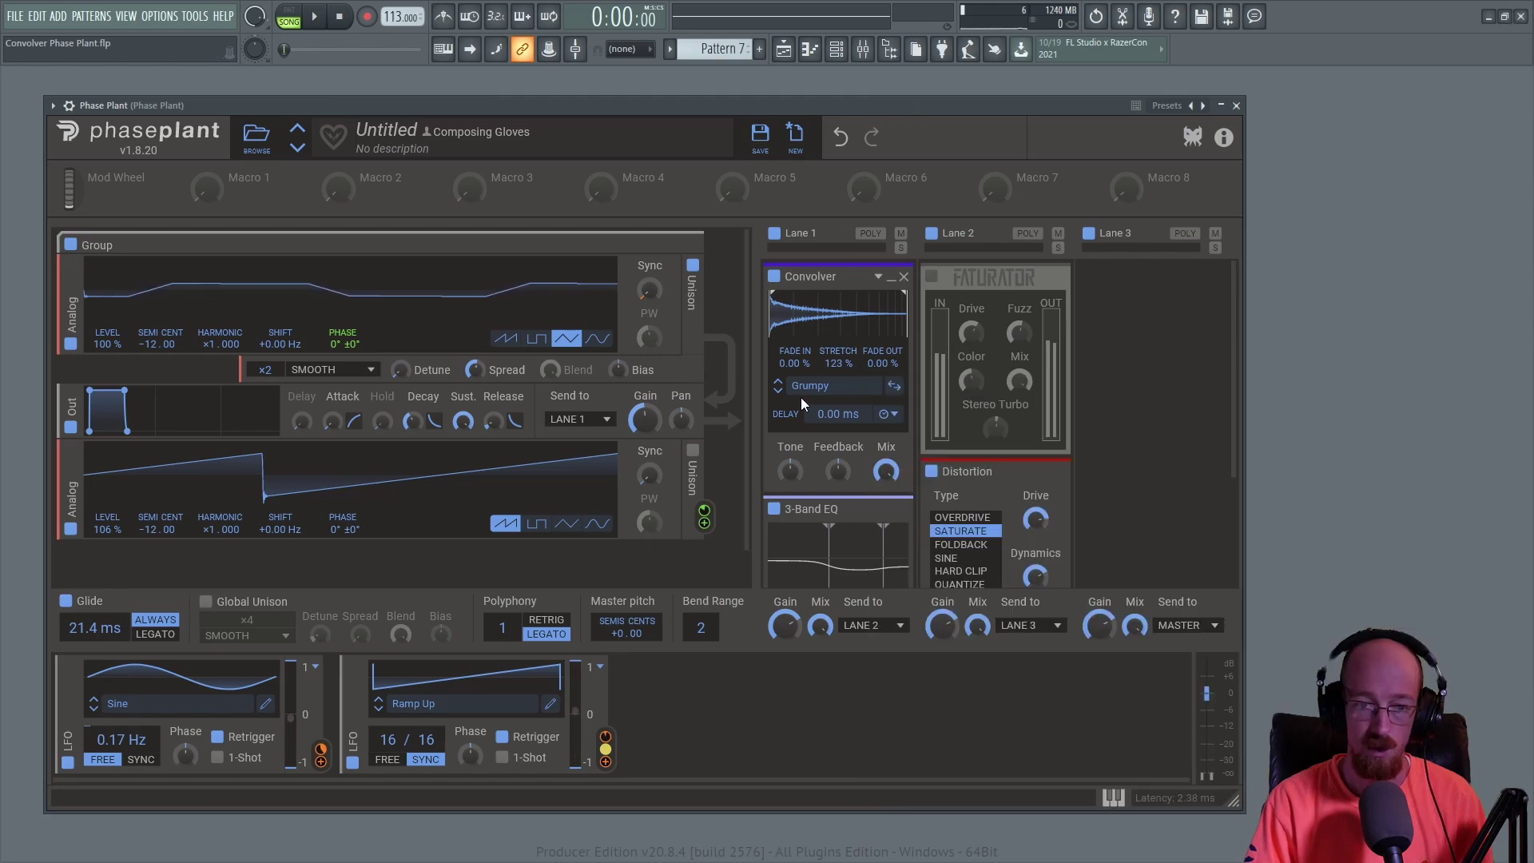
key("space")
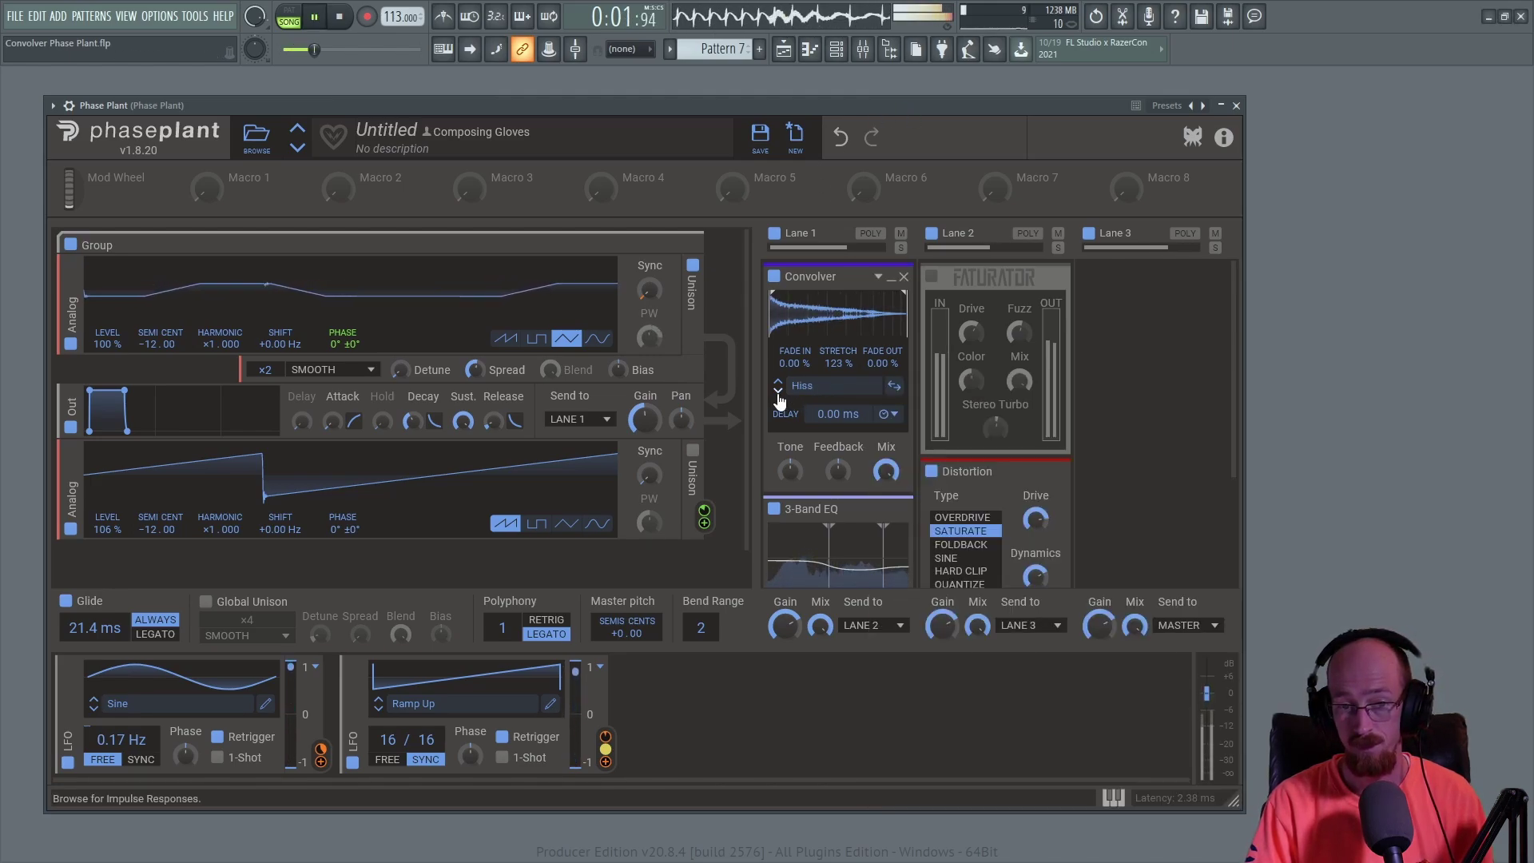
left_click(779, 391)
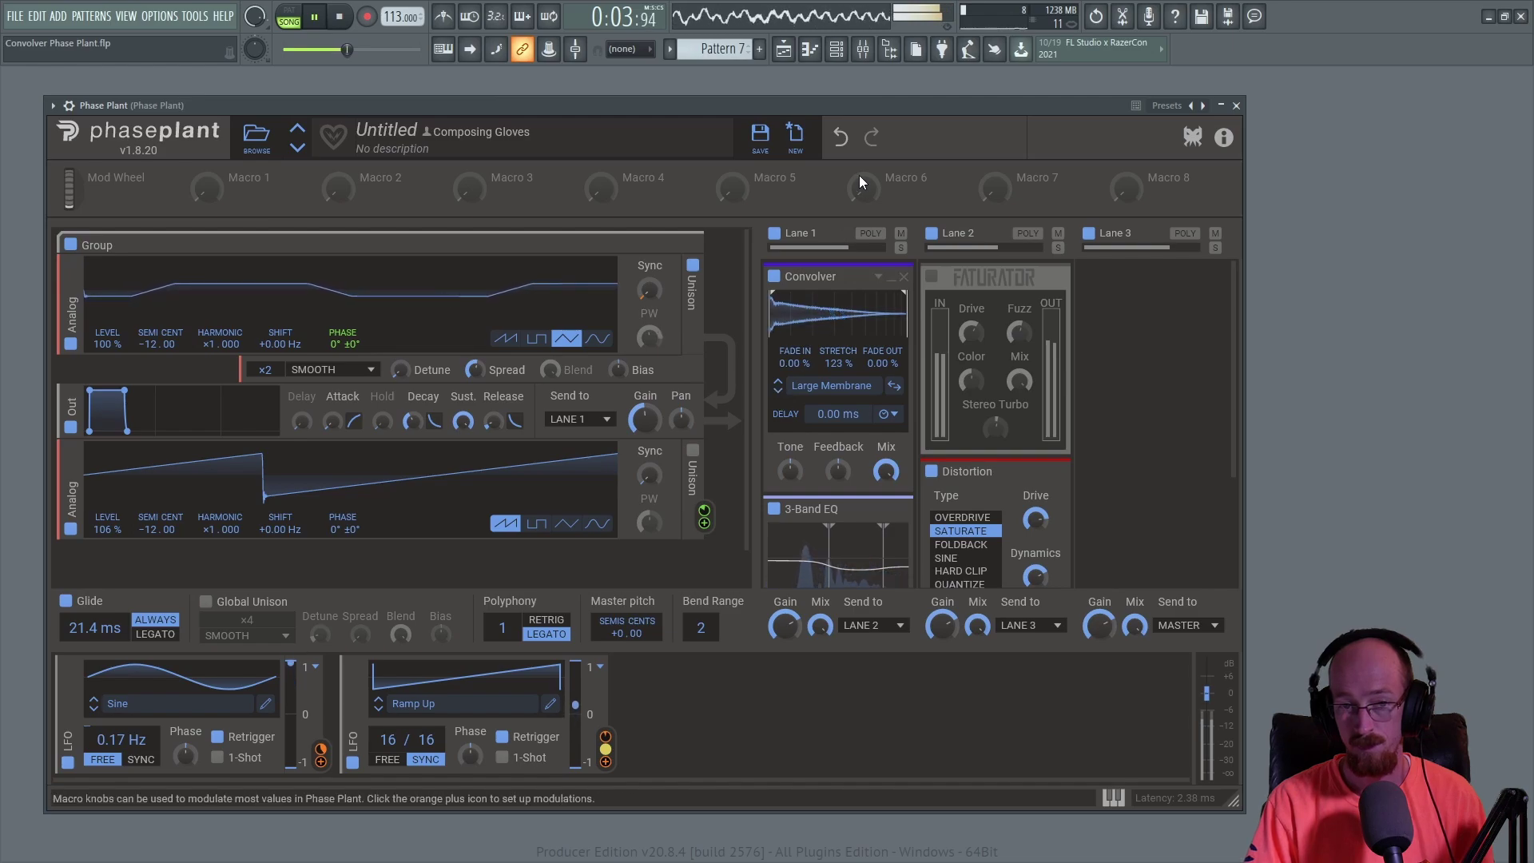
key("space")
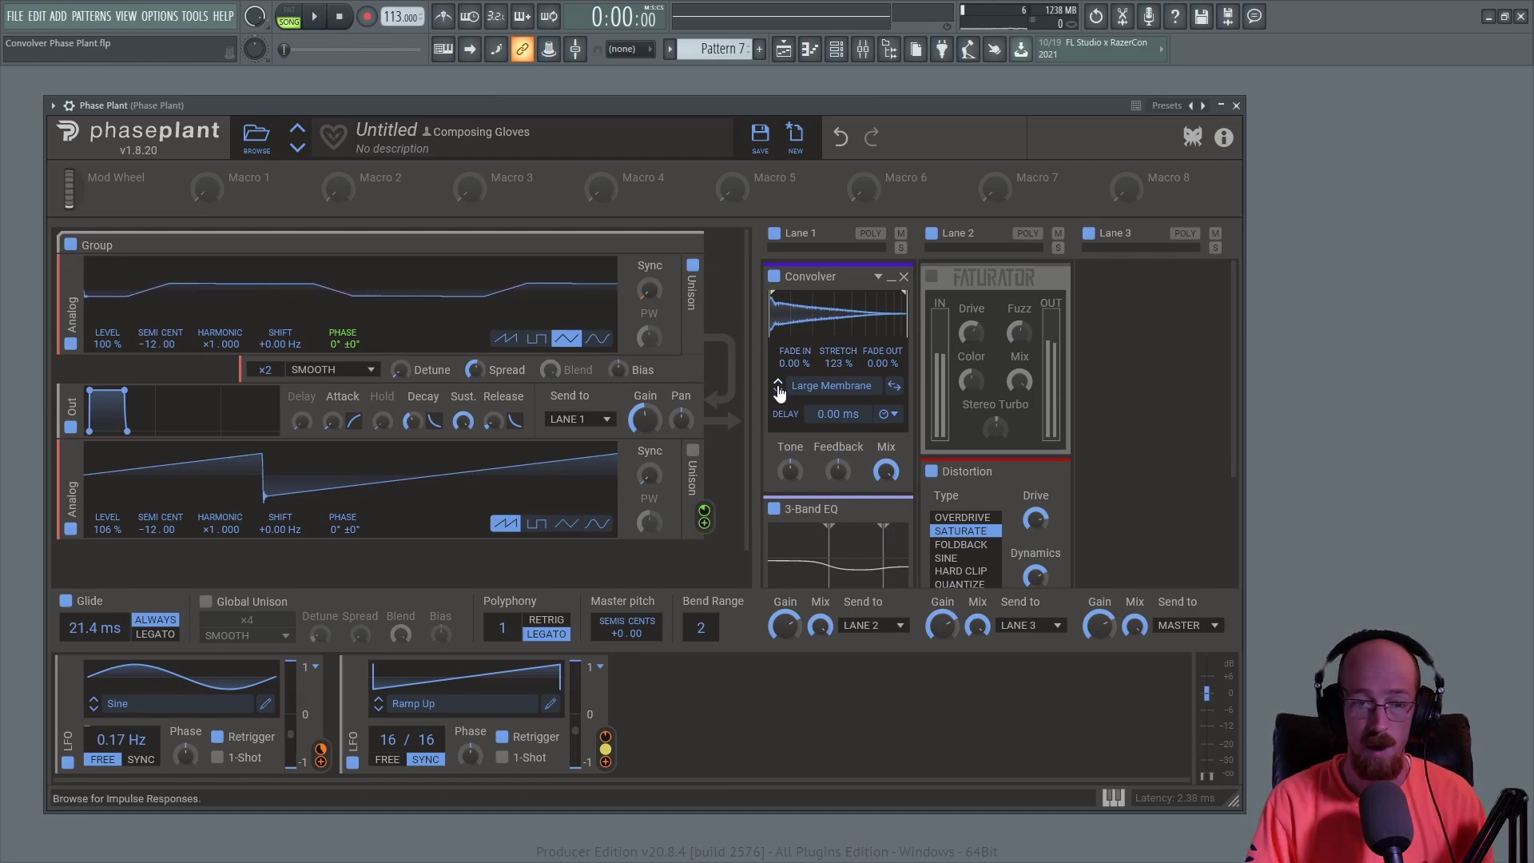
- Try the Filters Brickwall impulses LP 200 Hz, HP 2000 Hz, then load LP 100 Hz
left_click(809, 390)
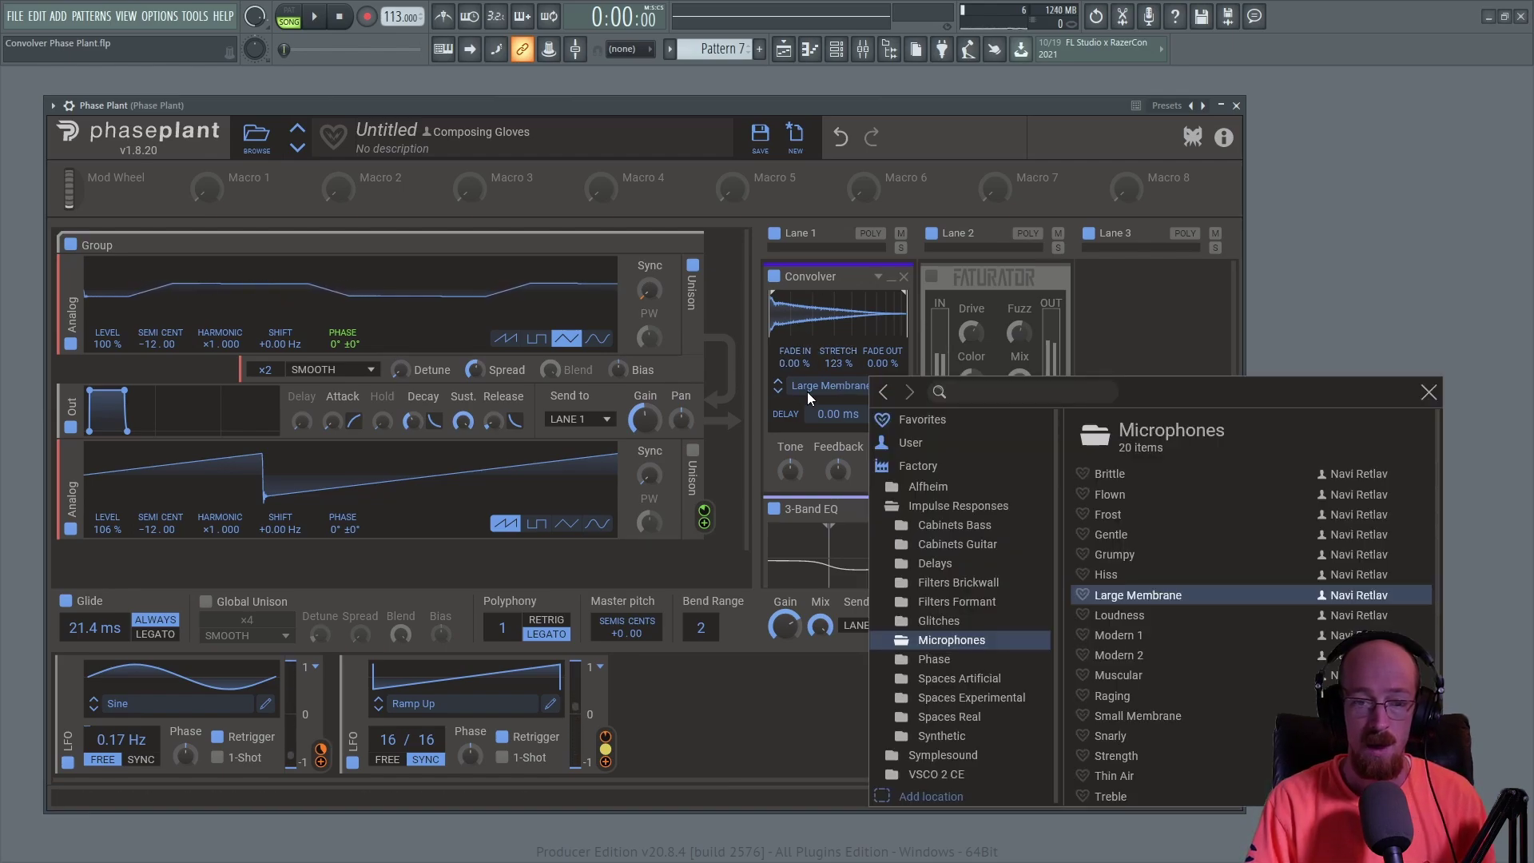
left_click(967, 585)
left_click(964, 599)
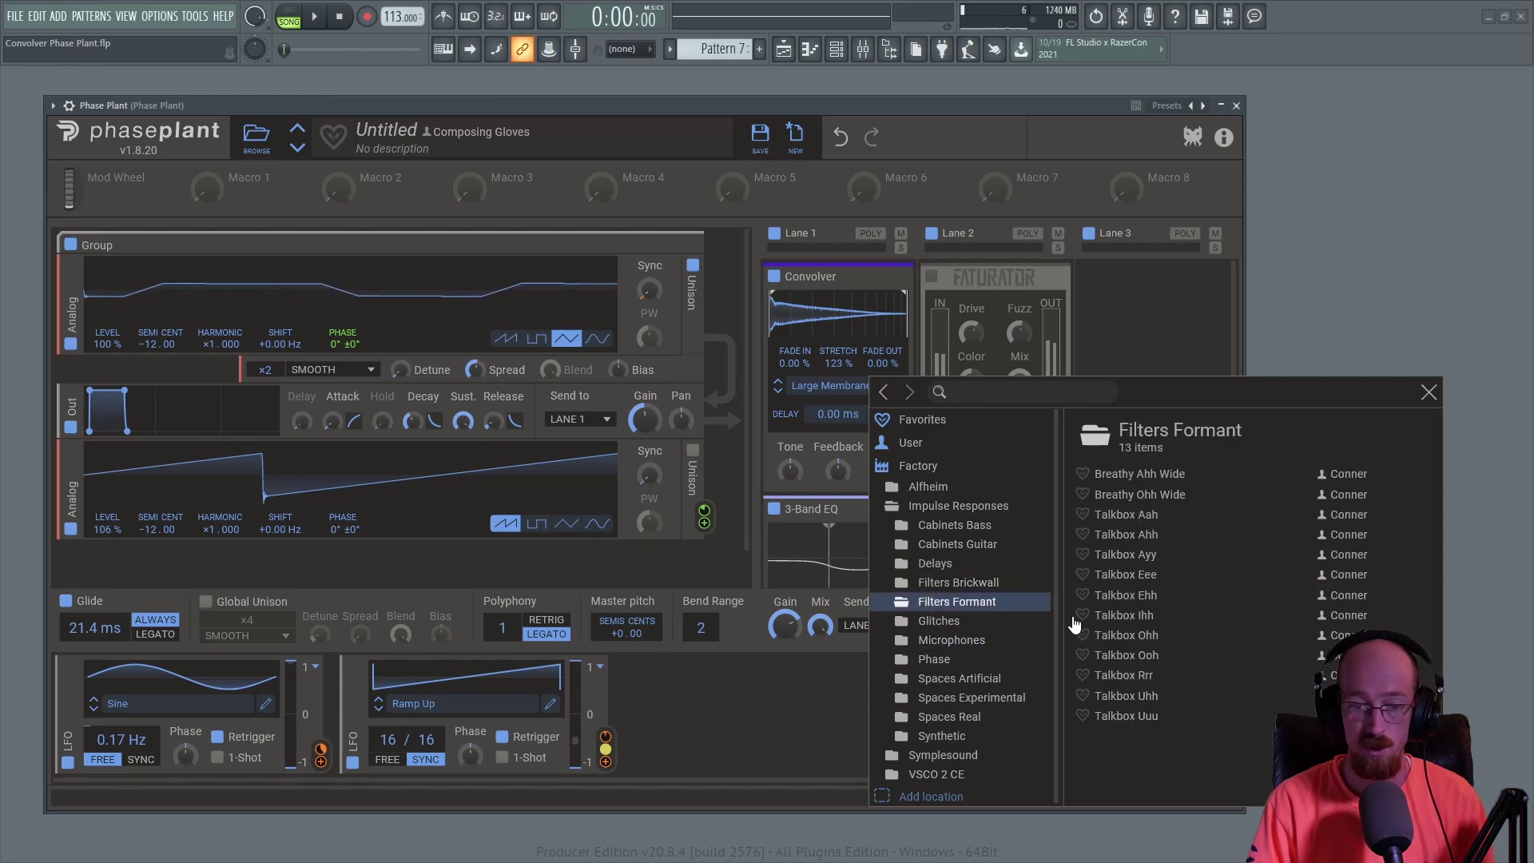
left_click(983, 585)
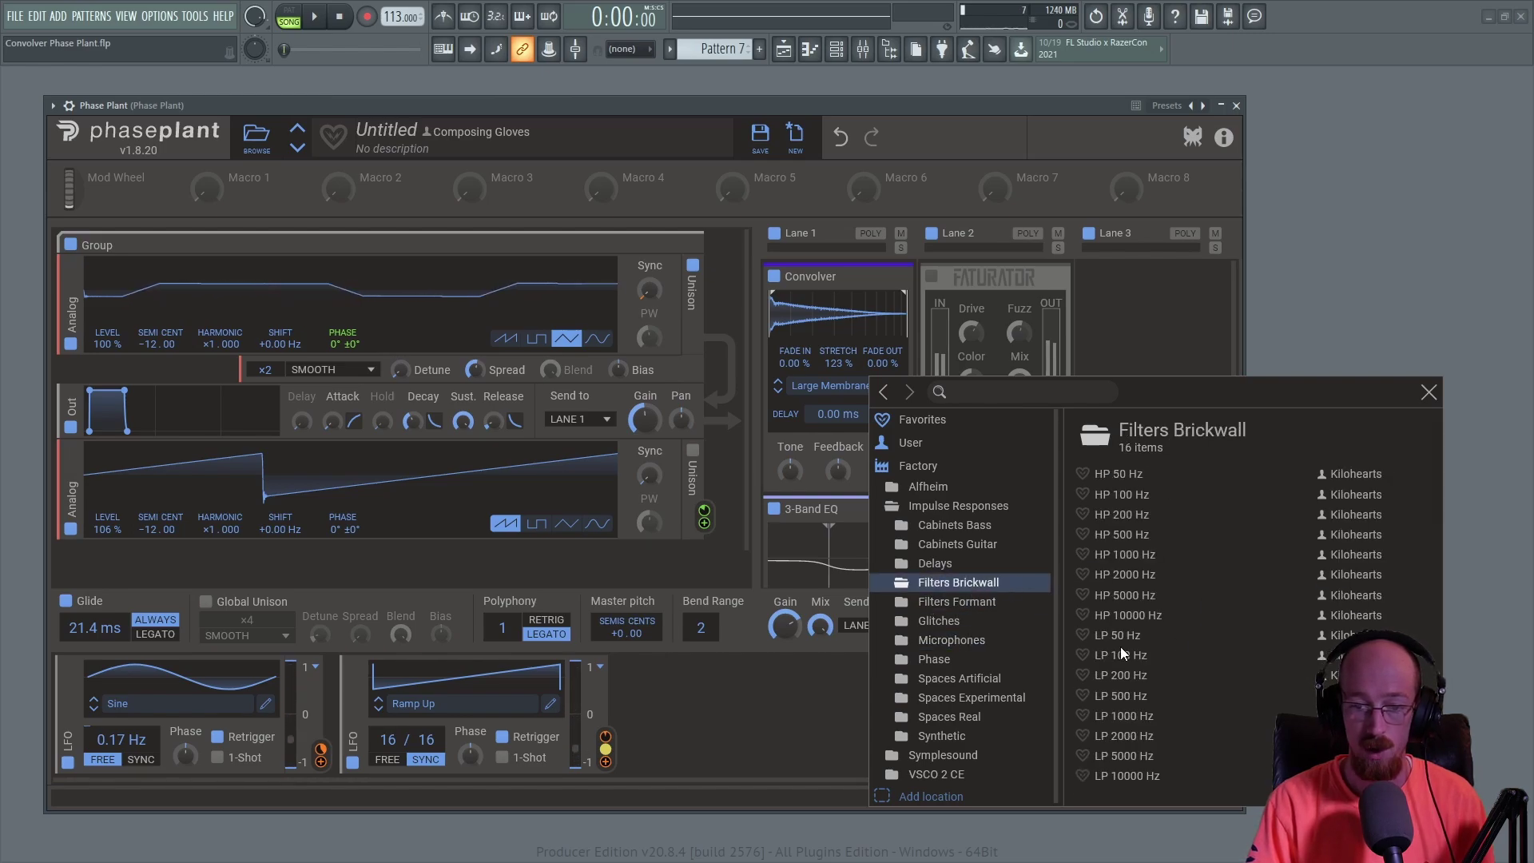
left_click(1123, 678)
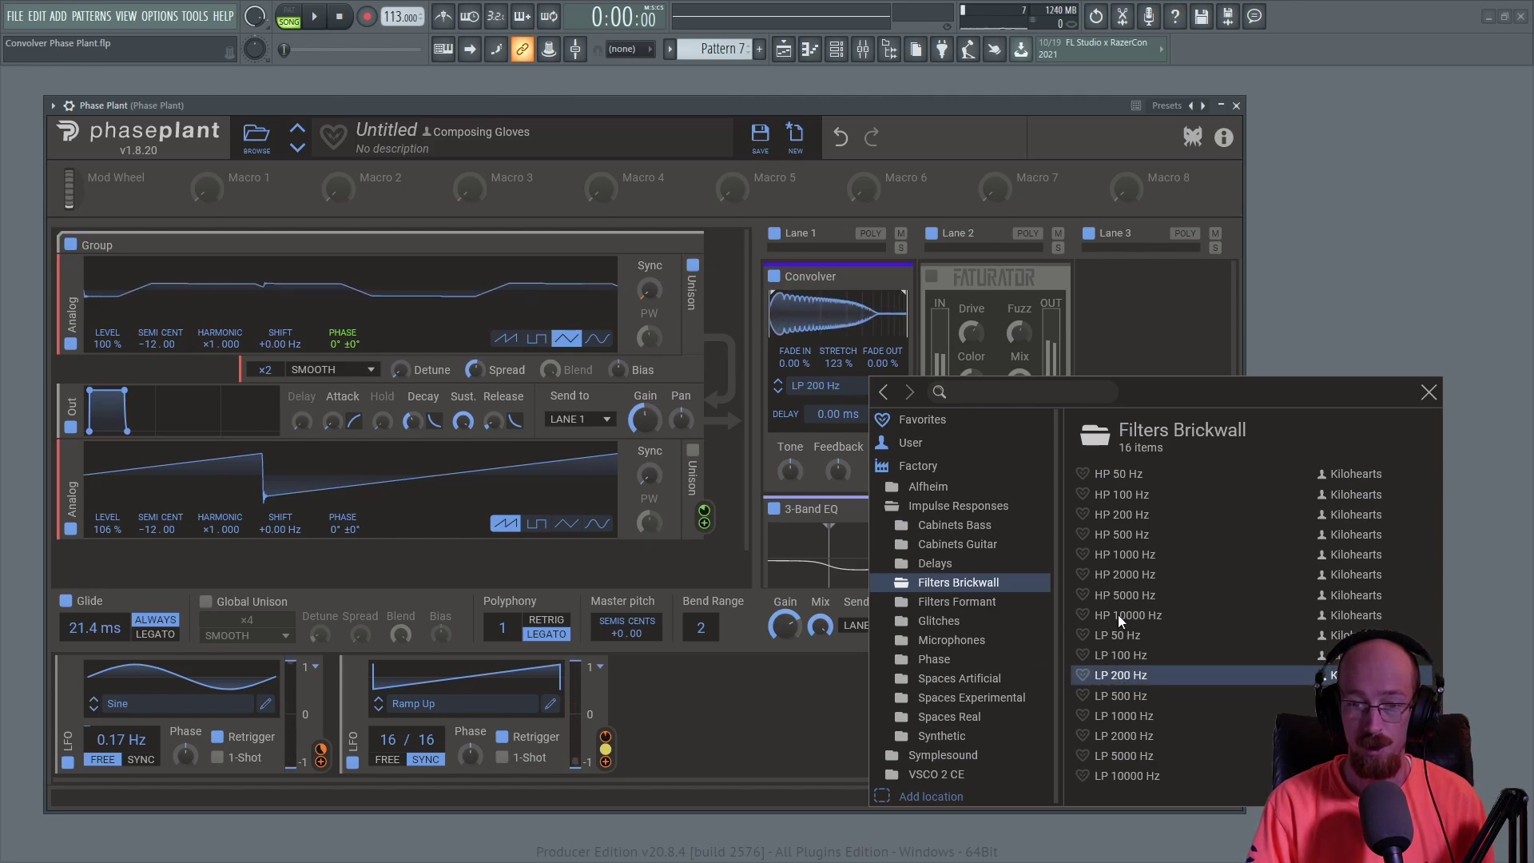
left_click(1126, 575)
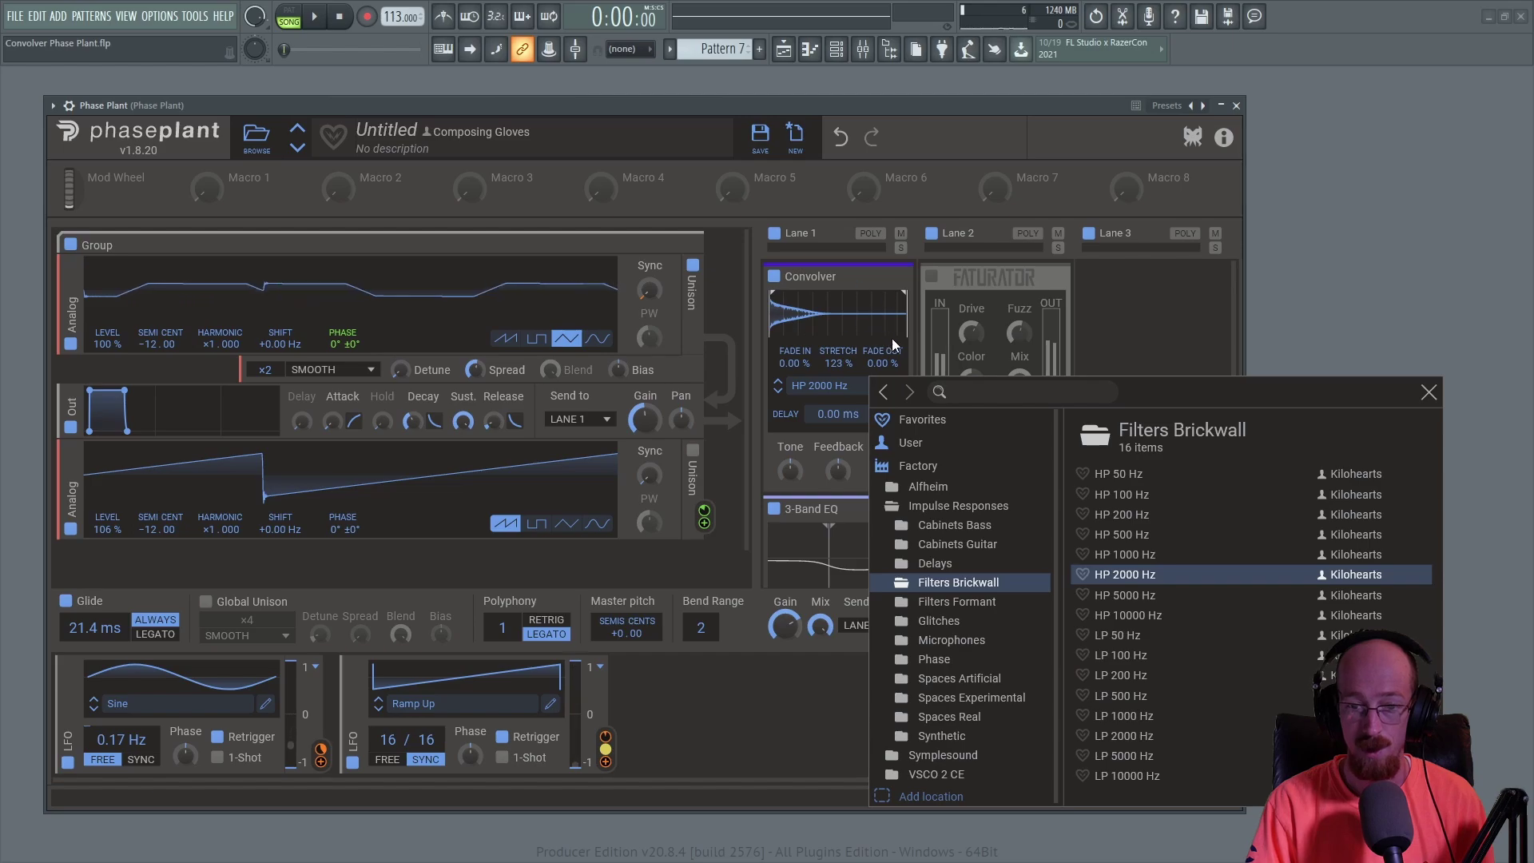
left_click(1119, 656)
left_click(927, 128)
- Audition LP 100 Hz, LP 200 Hz and LP 500 Hz brickwall filters during playback
key("space")
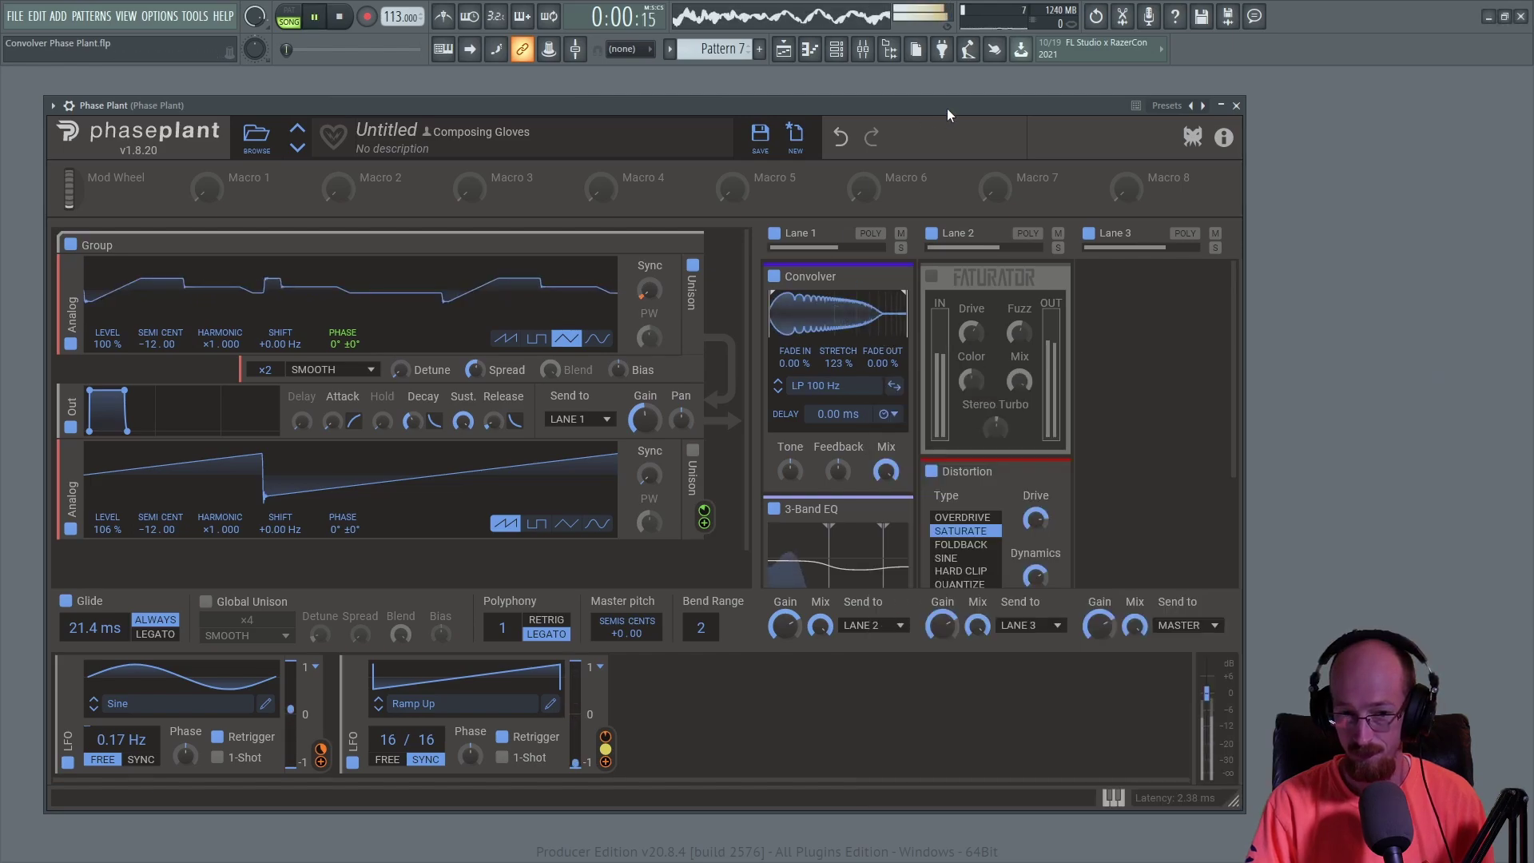
left_click(778, 391)
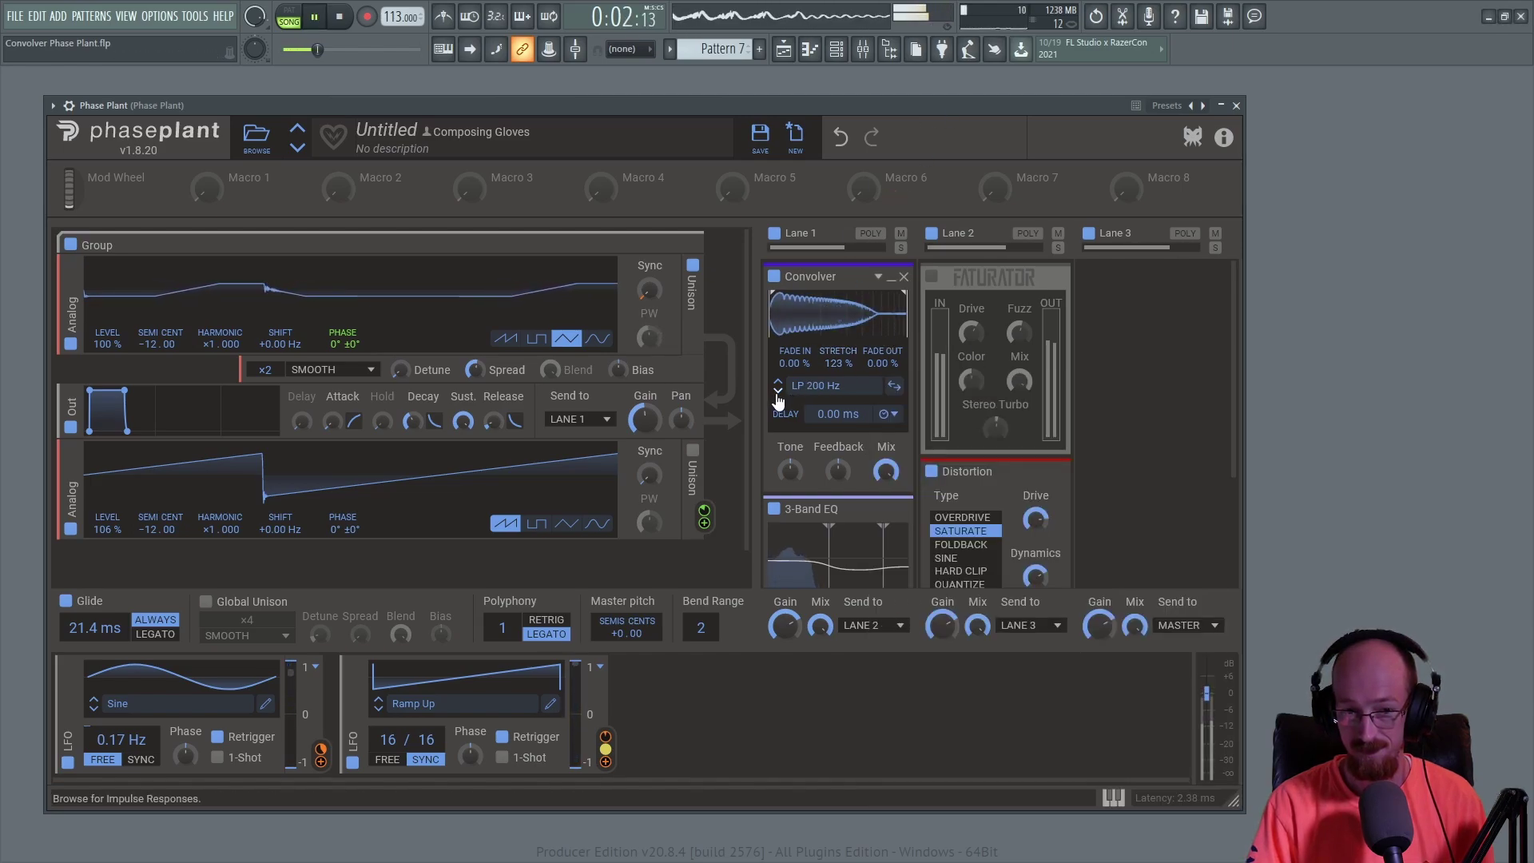
left_click(778, 392)
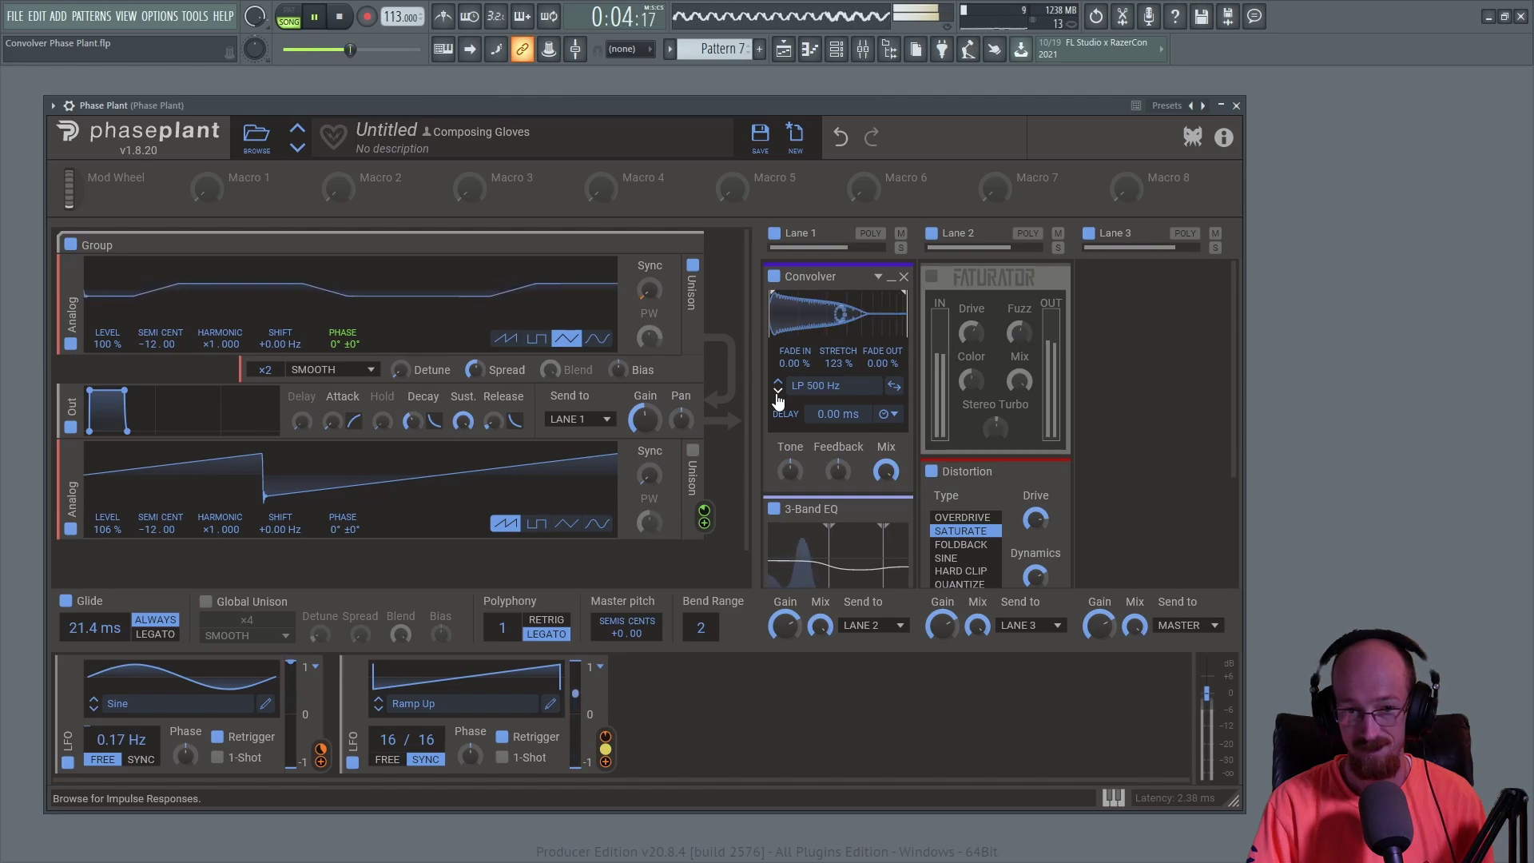
key("space")
- Load the Talkbox Ahh impulse from the Filters Formant folder and close the browser
left_click(815, 390)
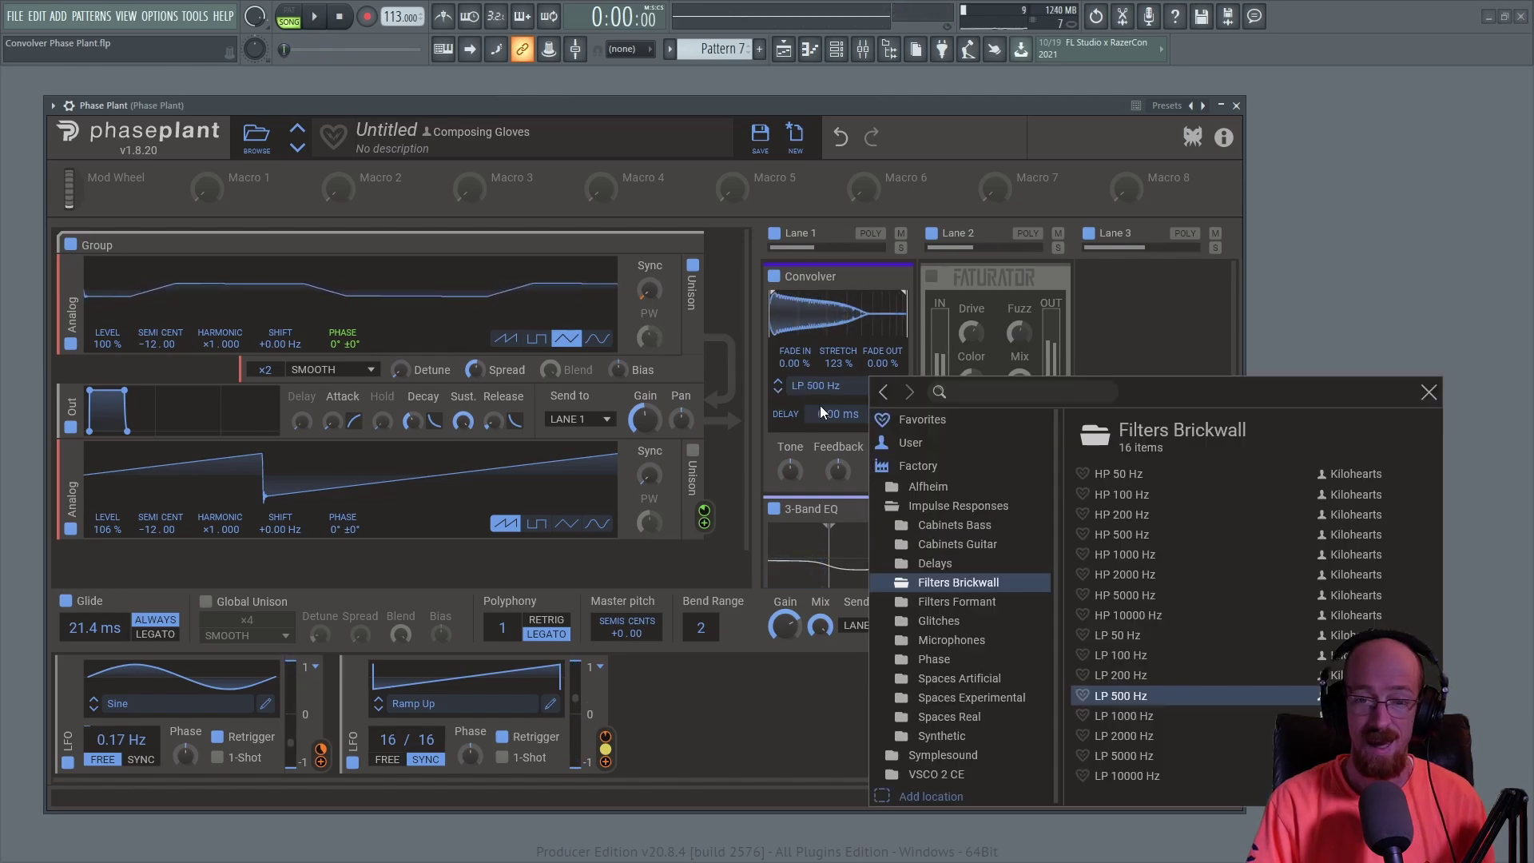
left_click(963, 602)
left_click(1120, 536)
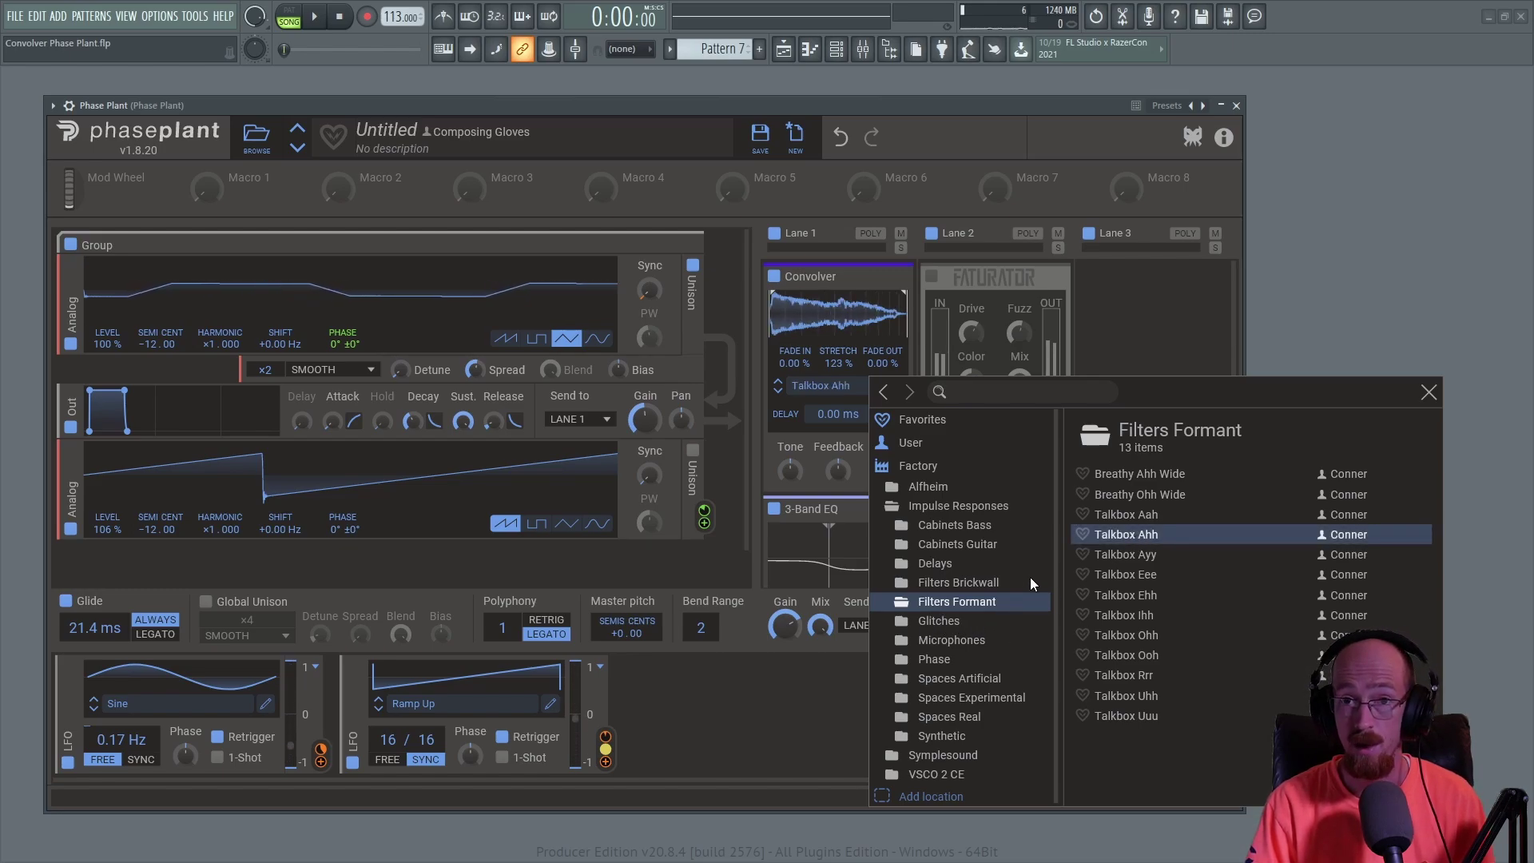
left_click(959, 718)
left_click(933, 603)
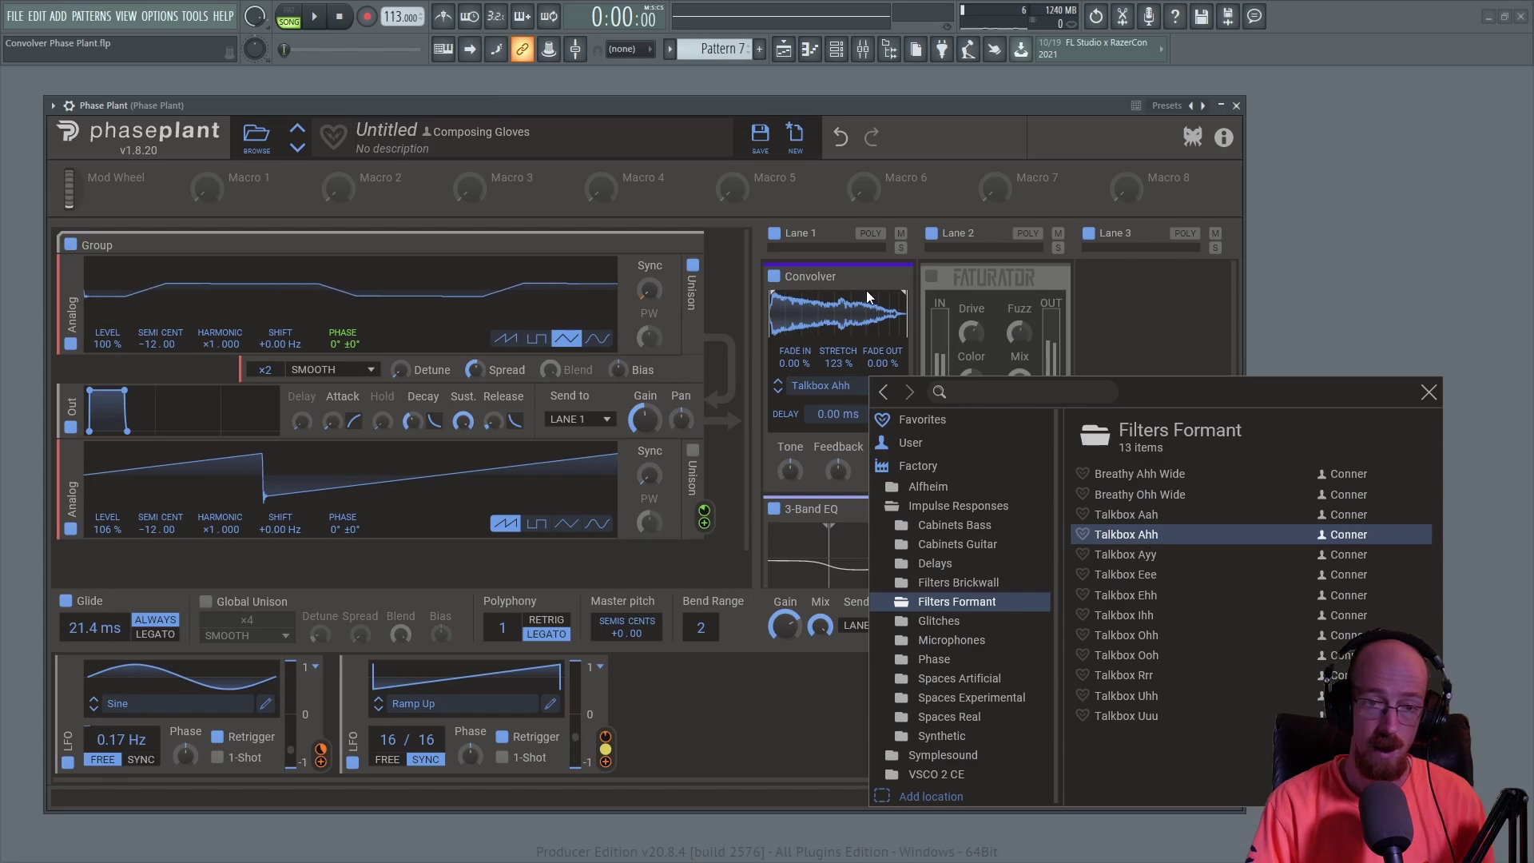
left_click(884, 277)
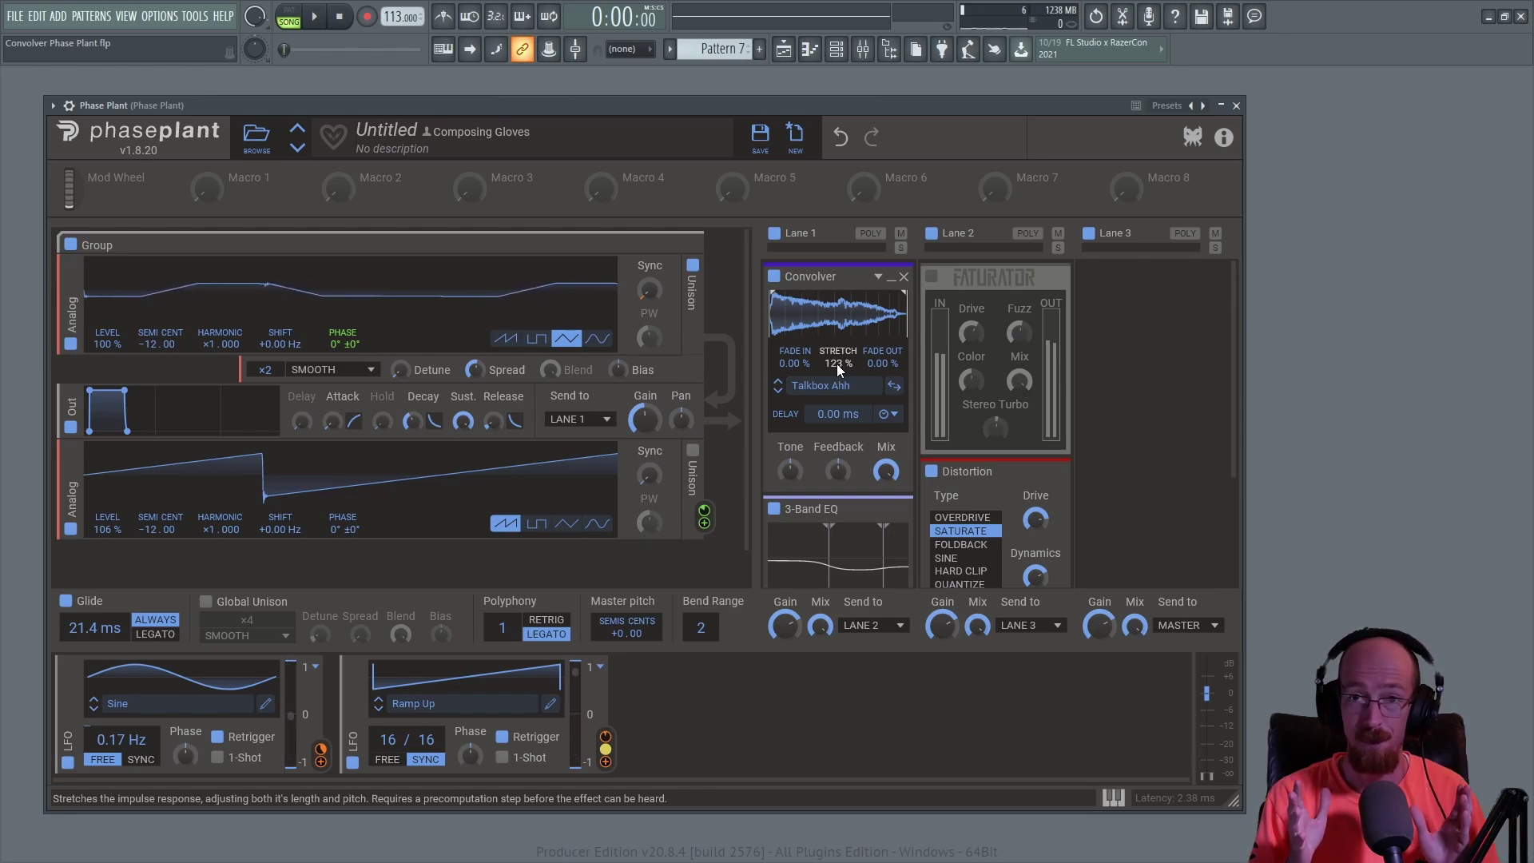
- Audition Talkbox Ahh with stretch at 335 %, then lower it to 178 % and 146 %
key("space")
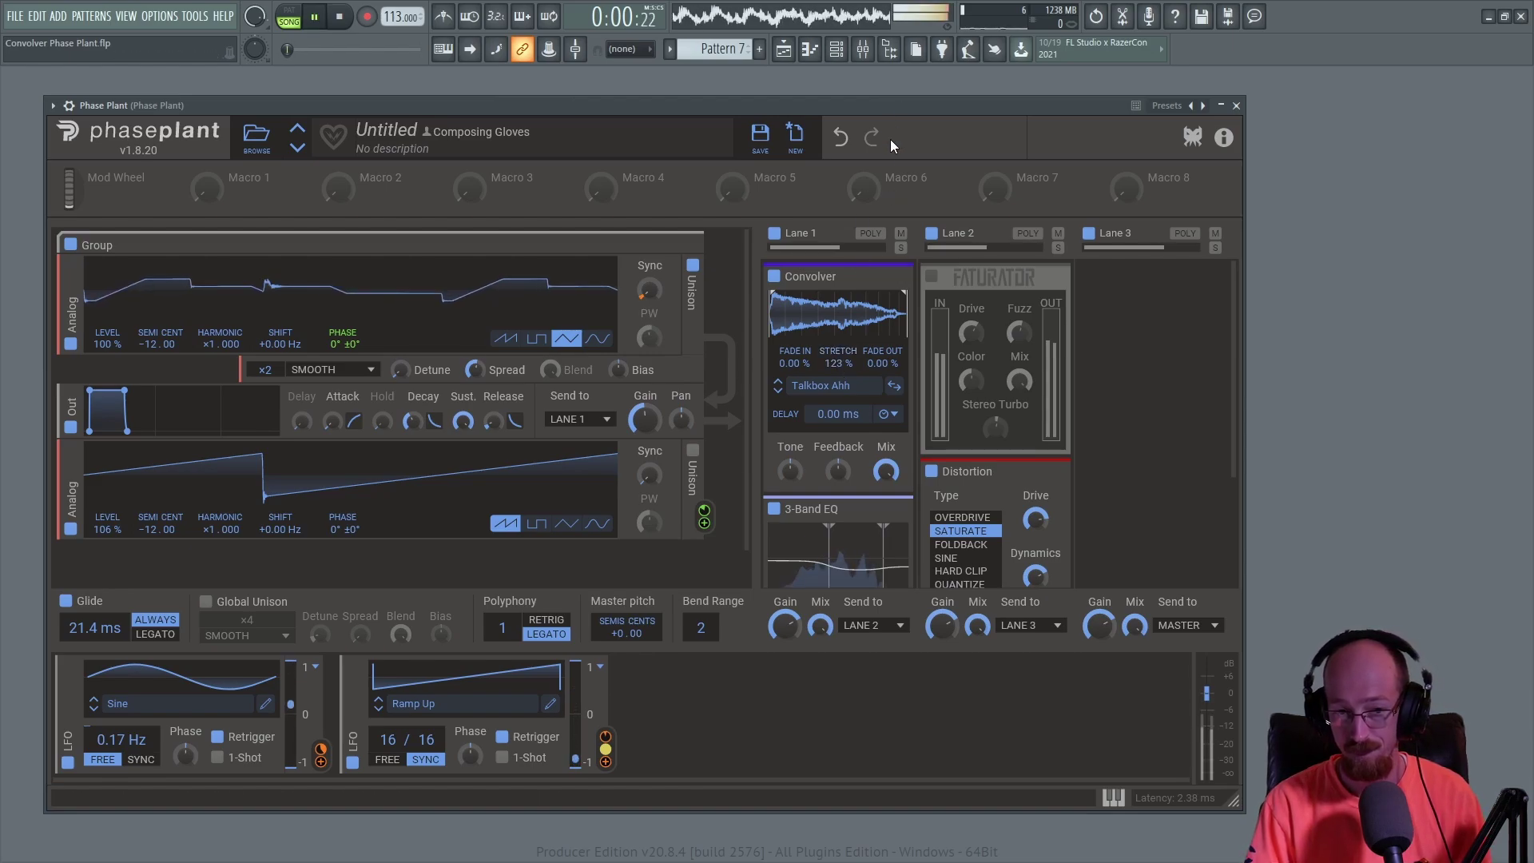
key("space")
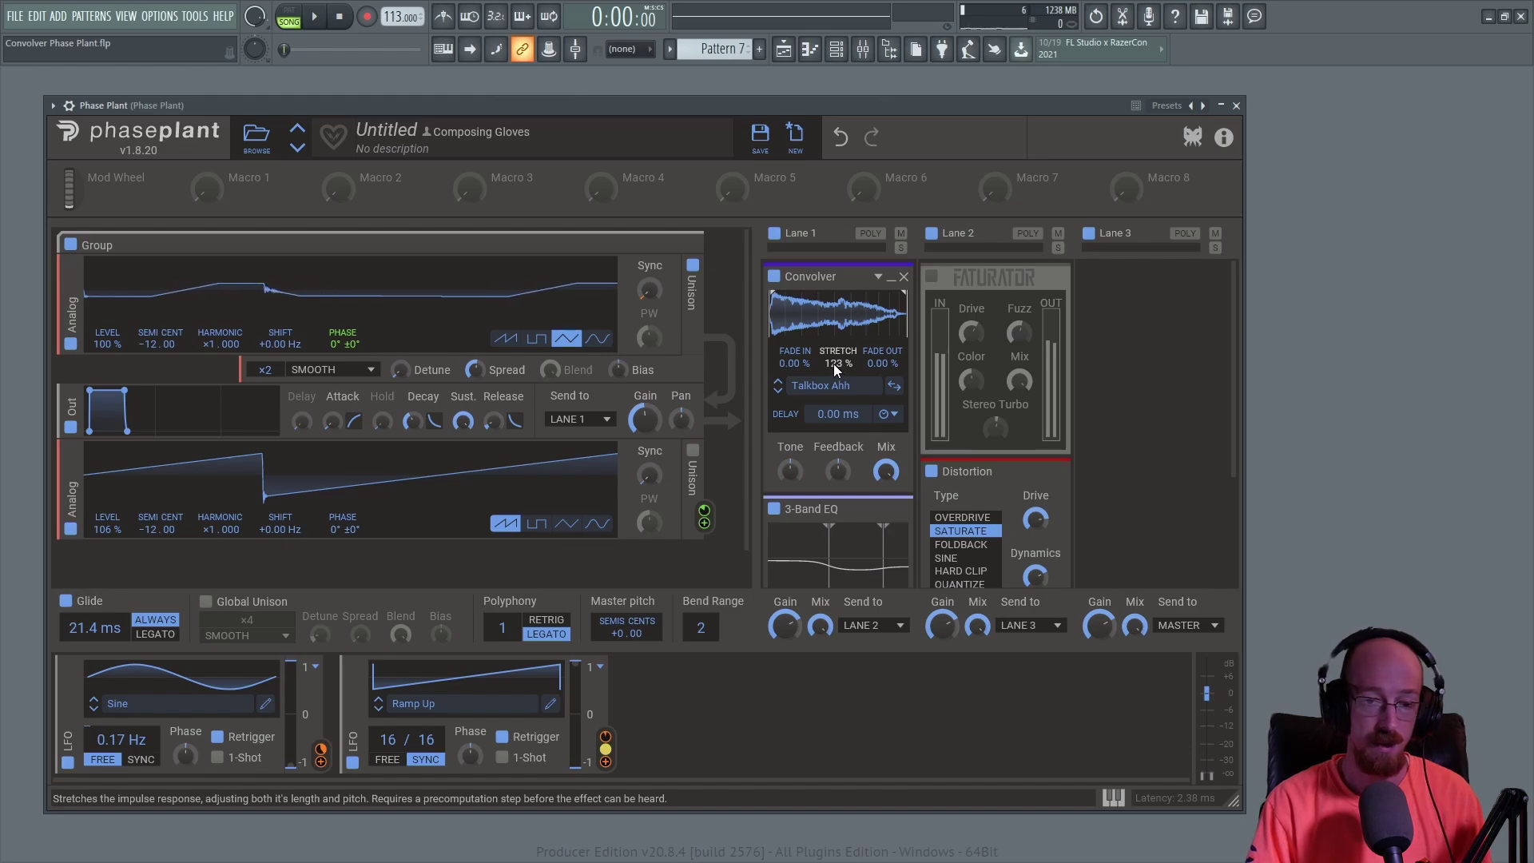
mouse_move(837, 365)
left_mouse_down()
mouse_move(837, 319)
mouse_move(837, 415)
mouse_move(838, 357)
left_mouse_up()
key("space")
key("space")
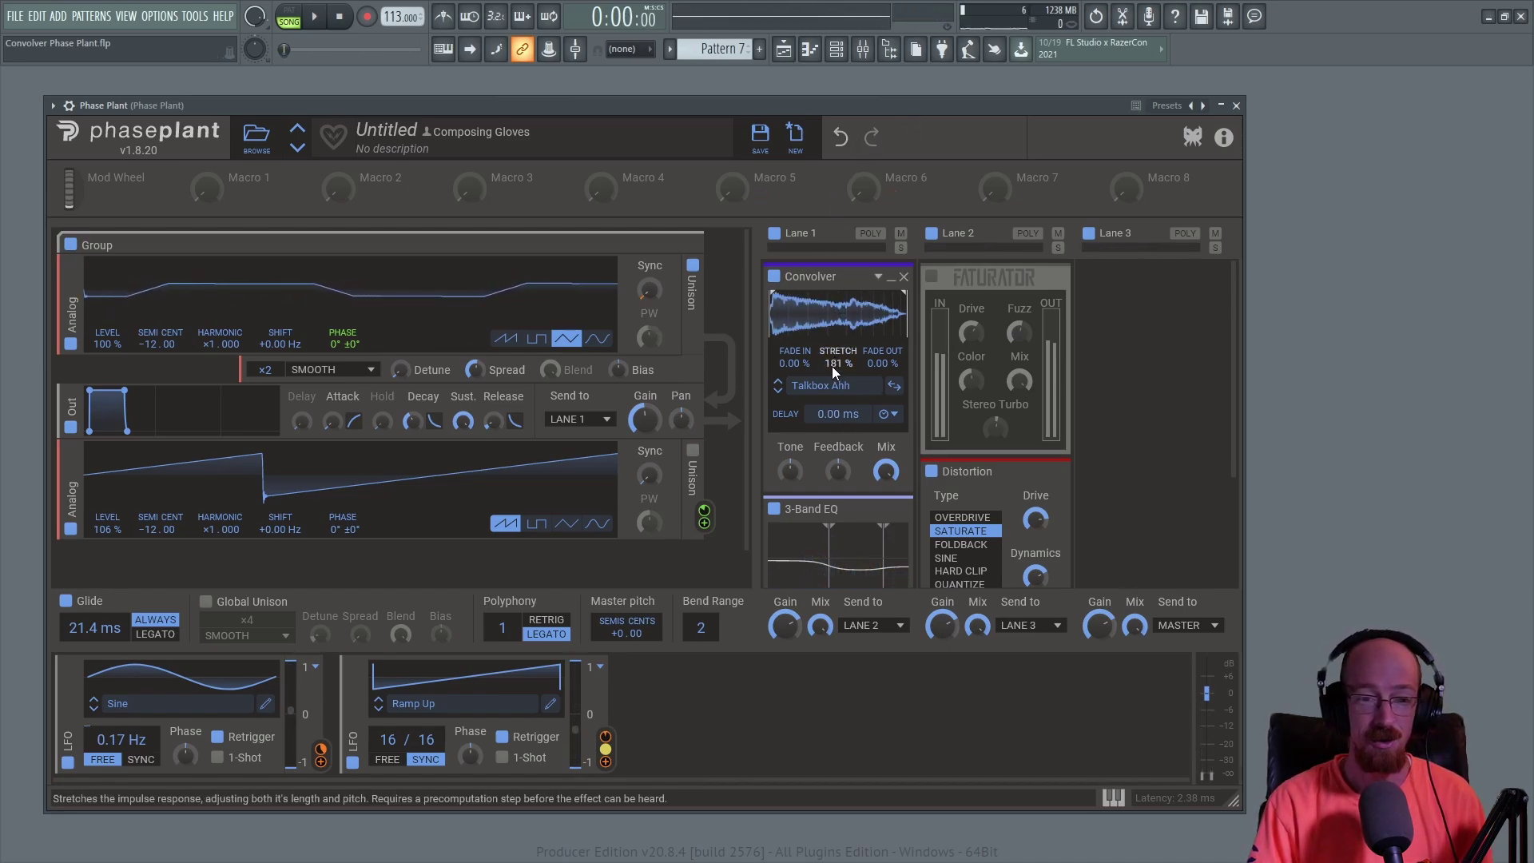
left_click_drag(838, 361, 838, 368)
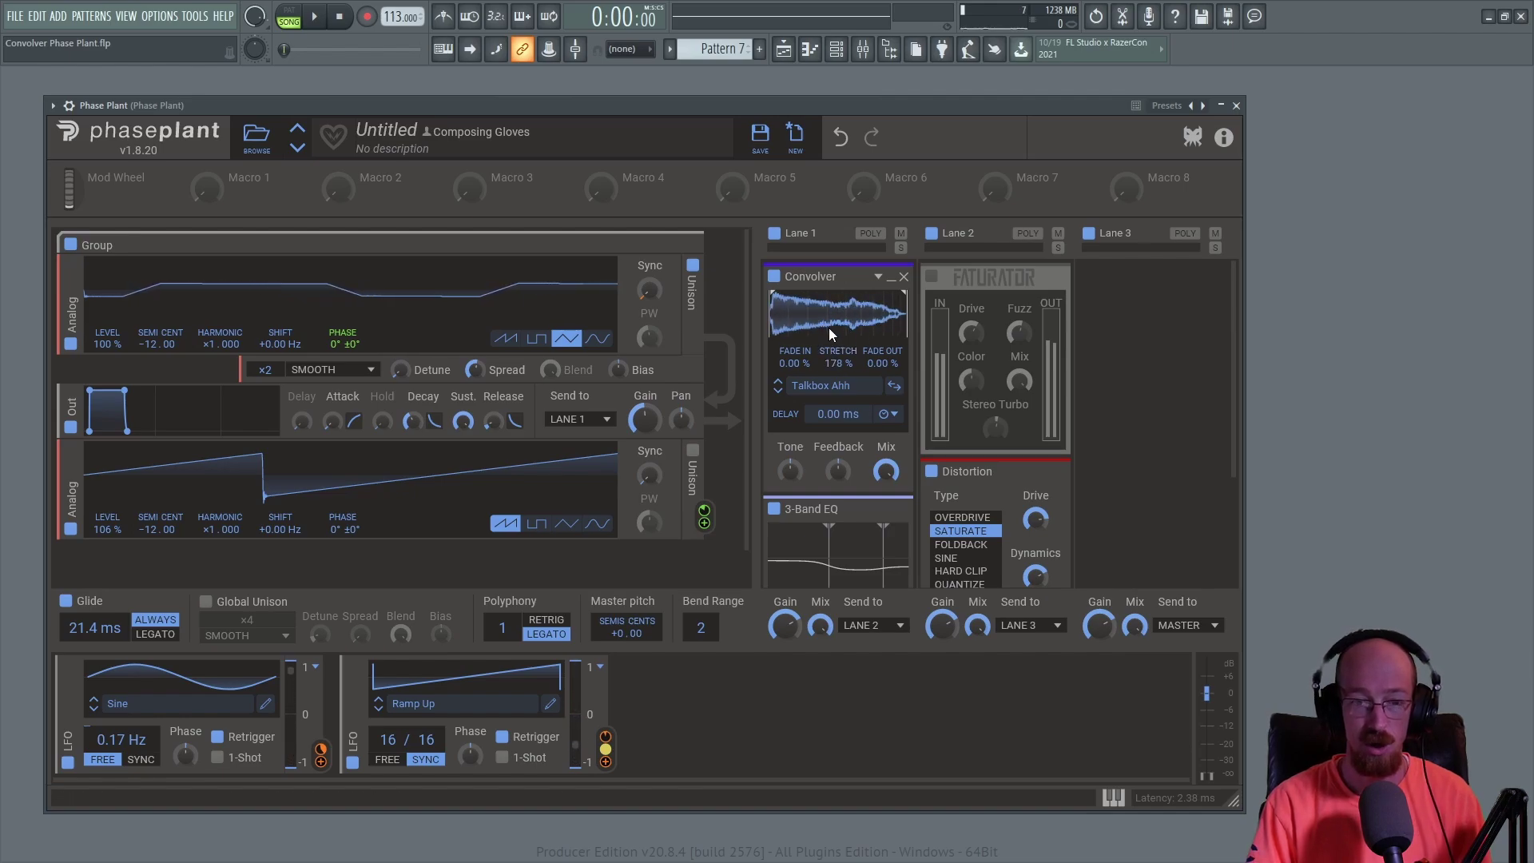
mouse_move(837, 363)
left_mouse_down()
mouse_move(836, 400)
mouse_move(837, 366)
left_mouse_up()
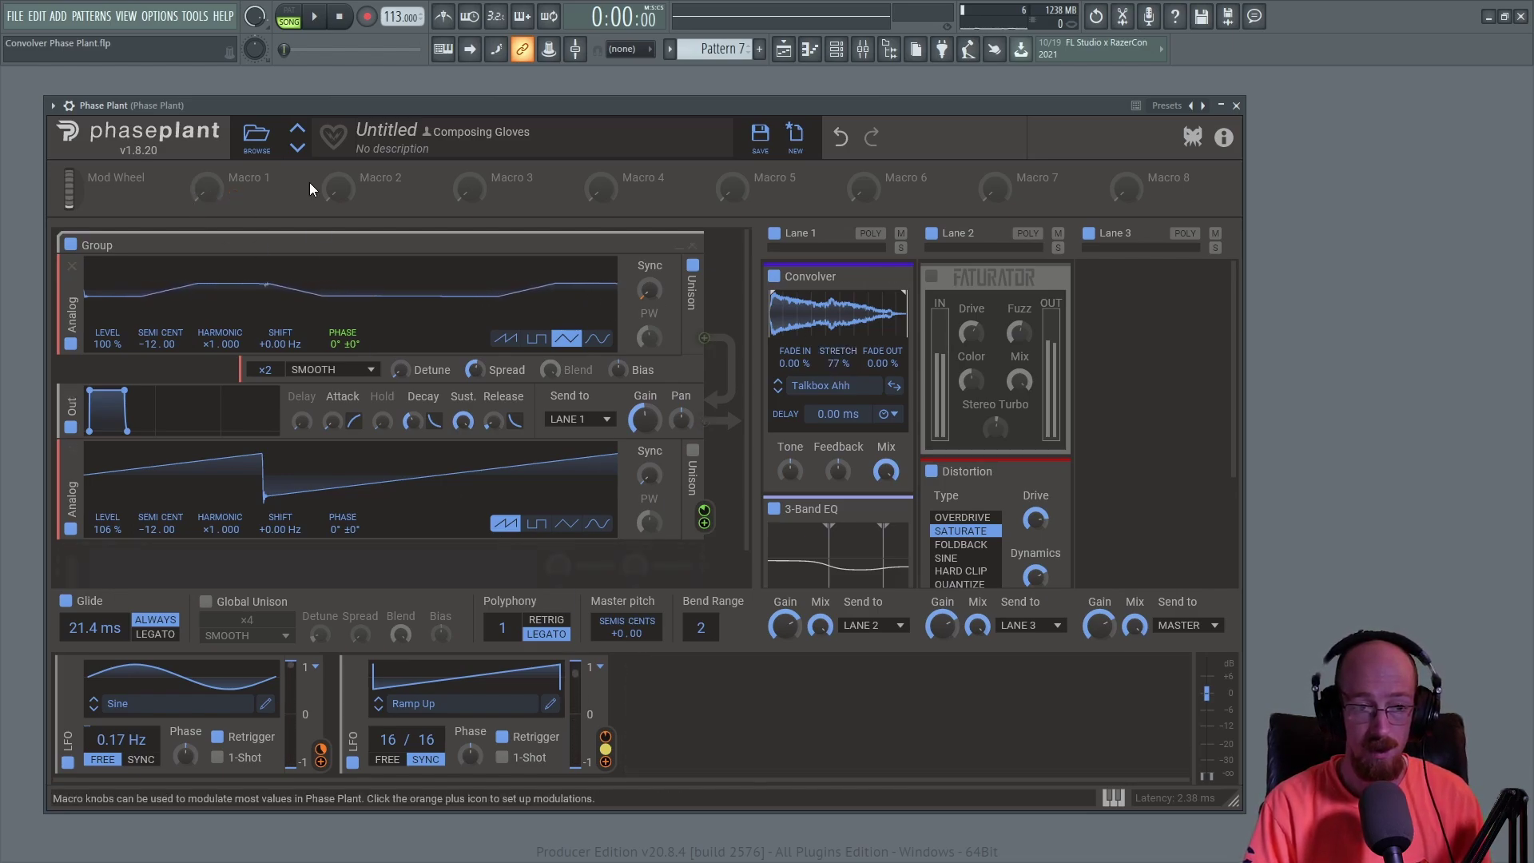
- Audition the Talkbox Ahh impulse with stretch raised to 112 %, then lowered to 100 %
left_click(234, 196)
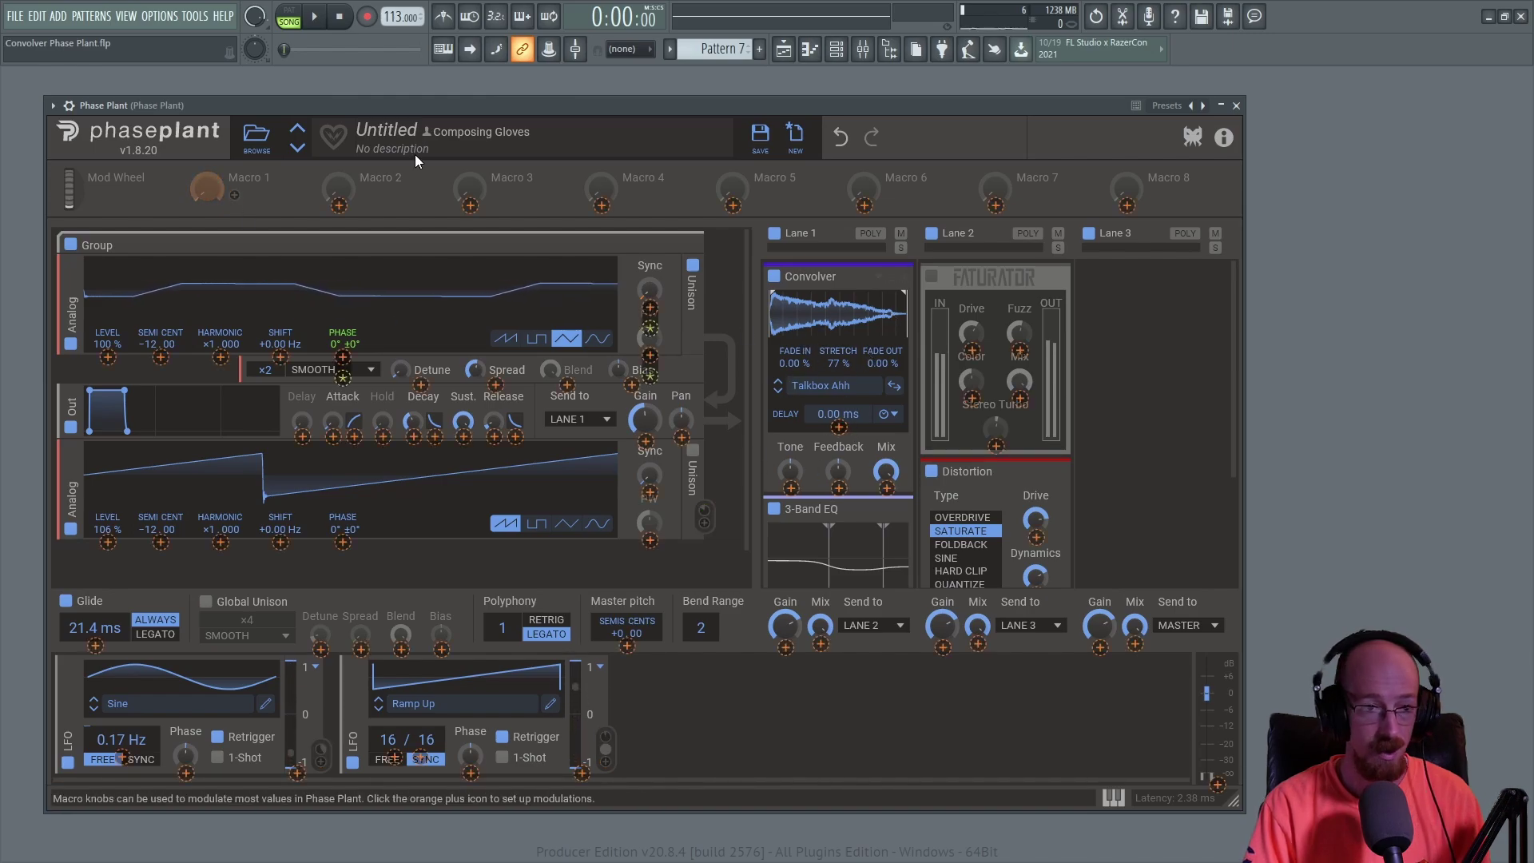
left_click(235, 195)
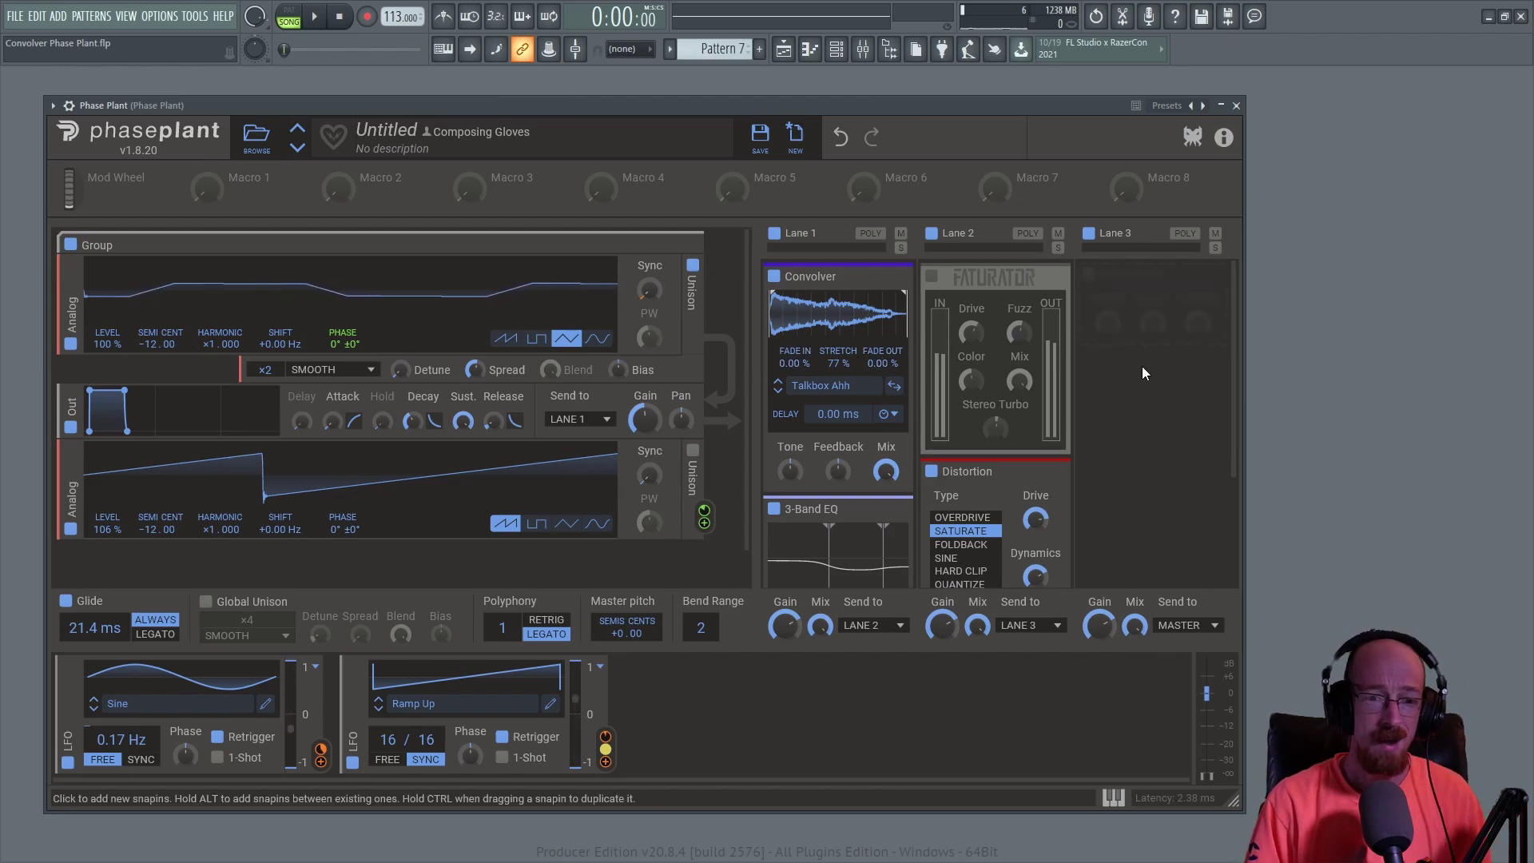
left_click_drag(841, 362, 842, 334)
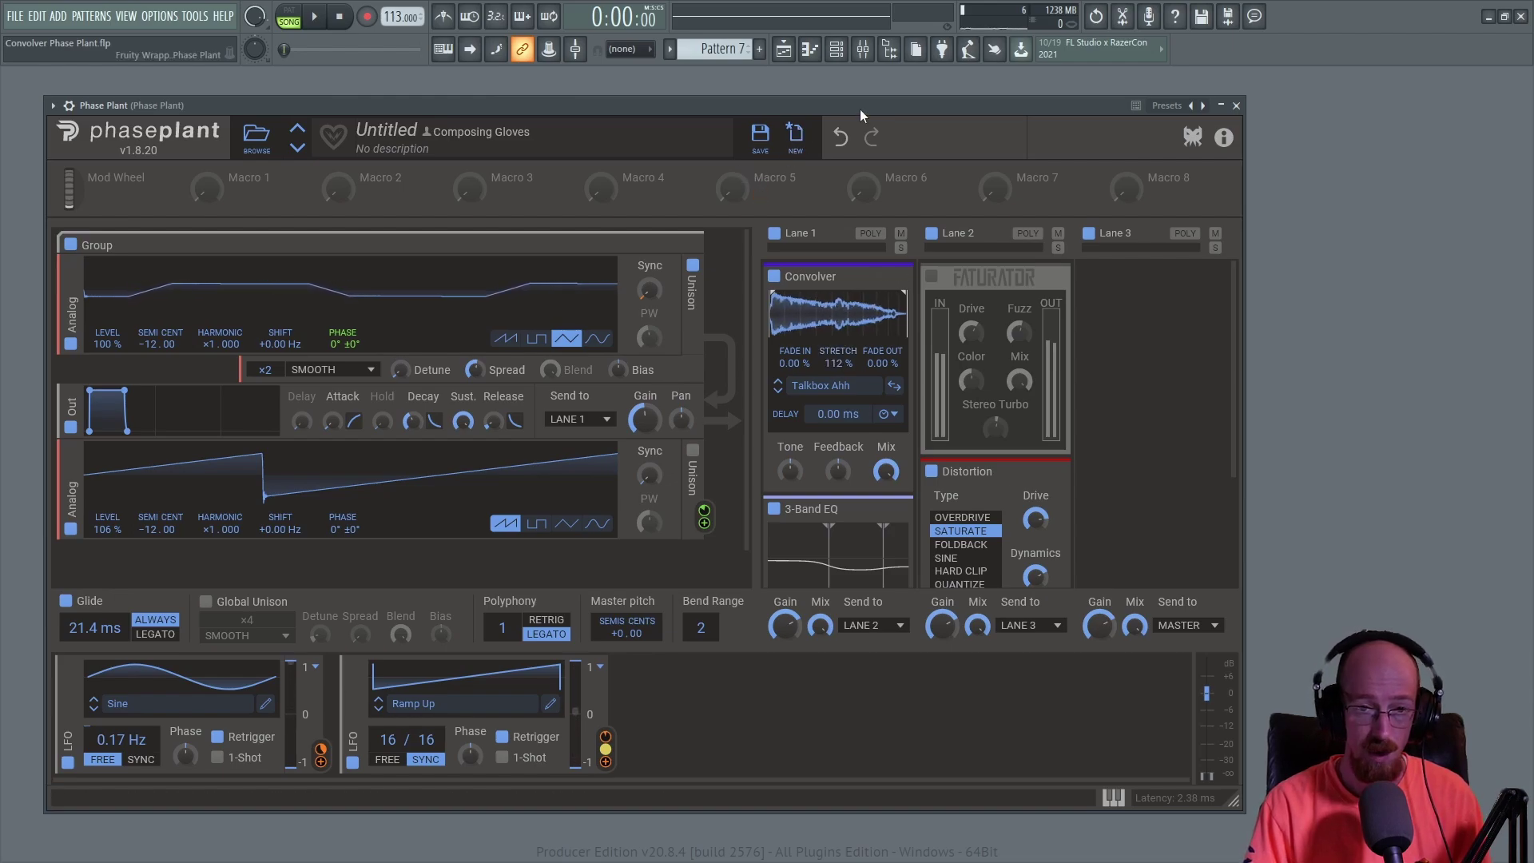
key("space")
left_click_drag(836, 363, 836, 391)
key("space")
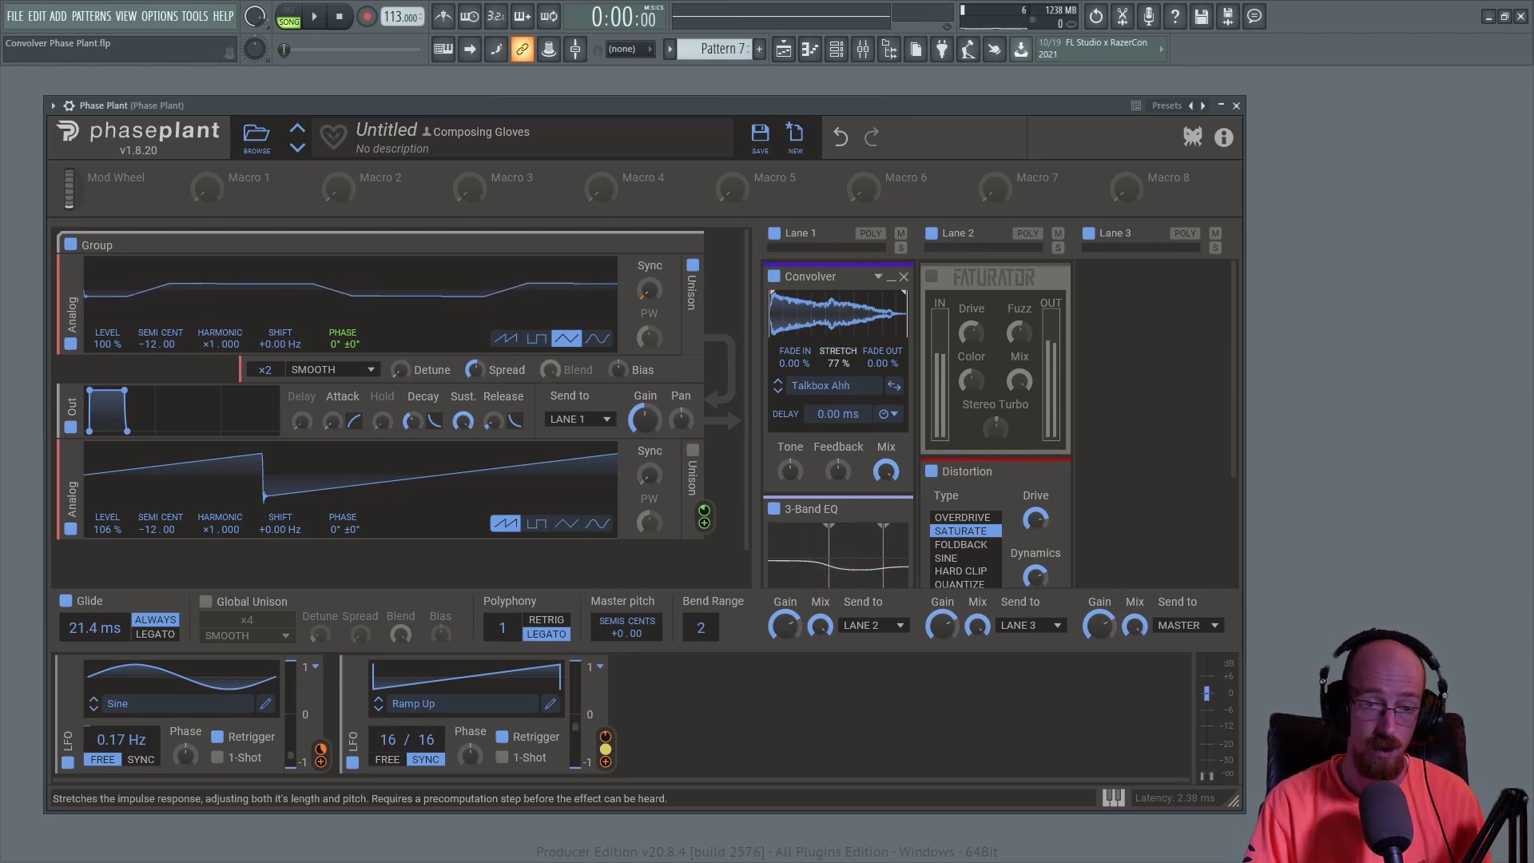
- Set the Convolver stretch to 75 %, then step to the Talkbox Ayy impulse
left_click_drag(838, 363, 838, 354)
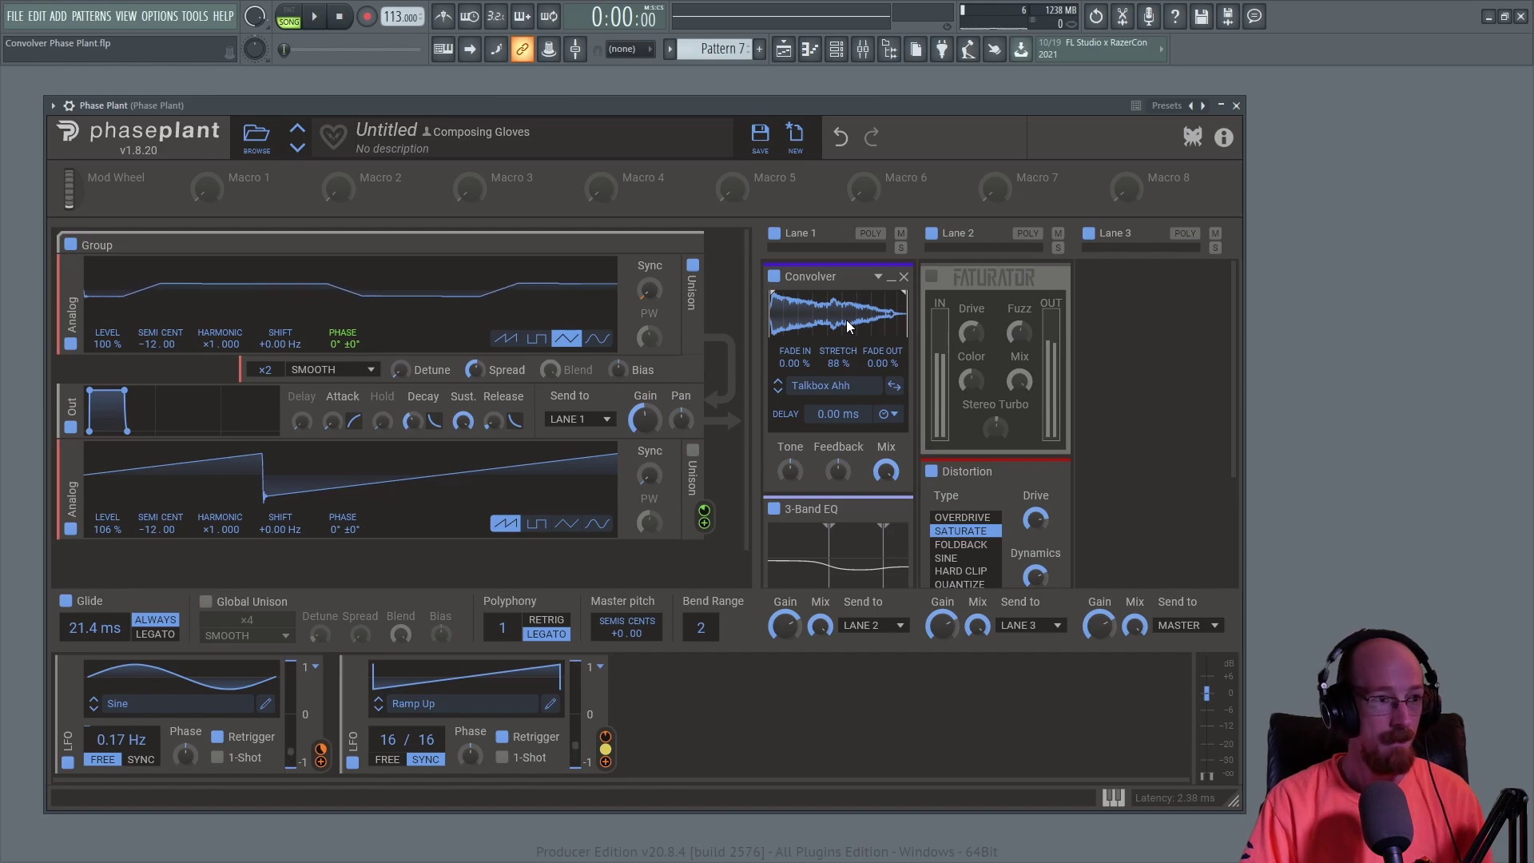
left_click_drag(846, 320, 852, 292)
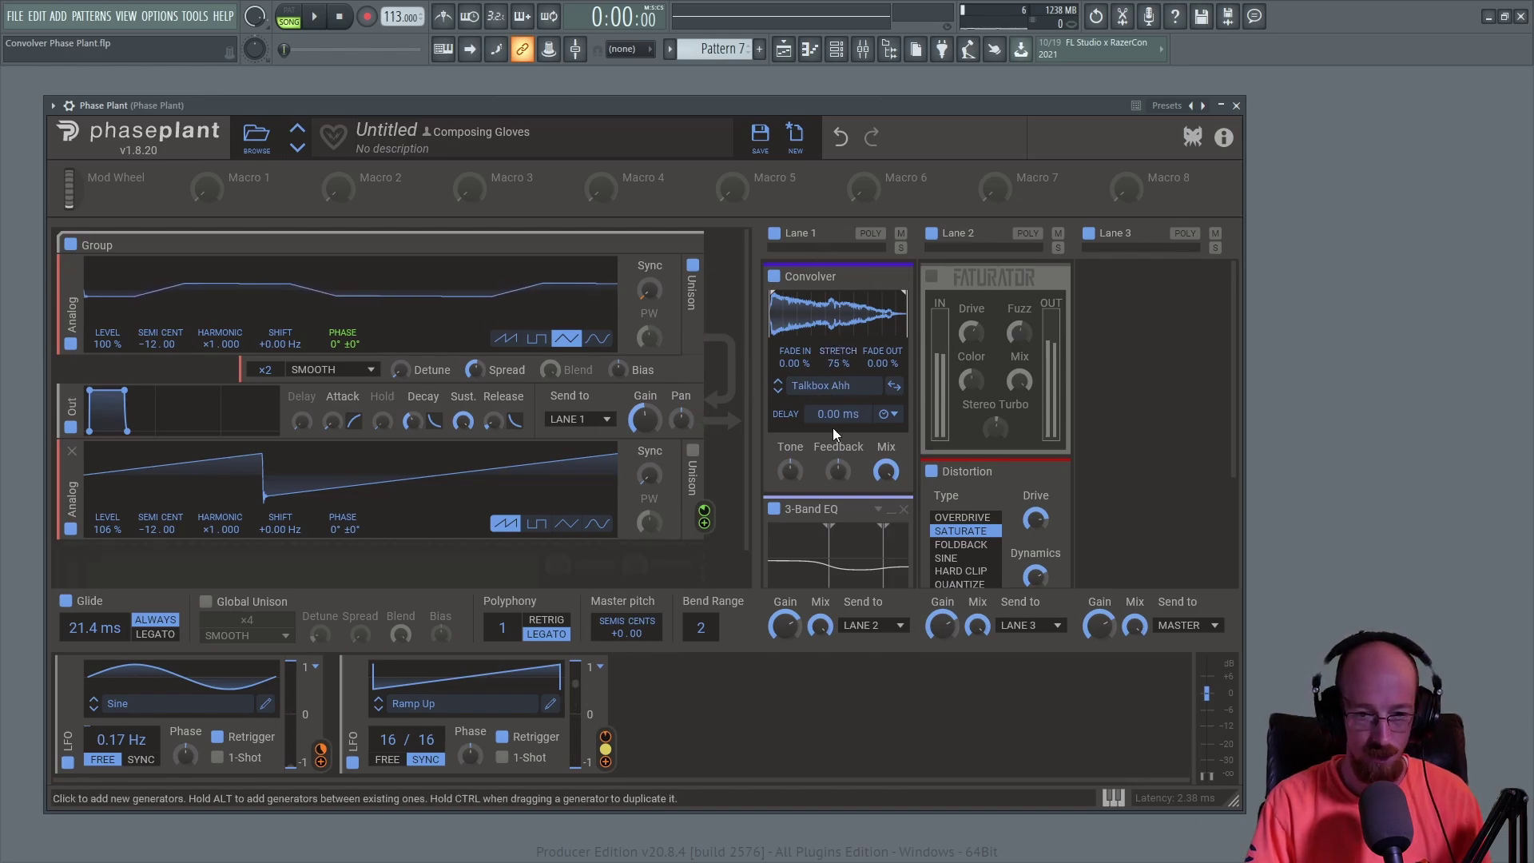
left_click(779, 392)
- Sweep Talkbox Ayy's stretch up to about 208 % while playing, settling at 120 %
key("space")
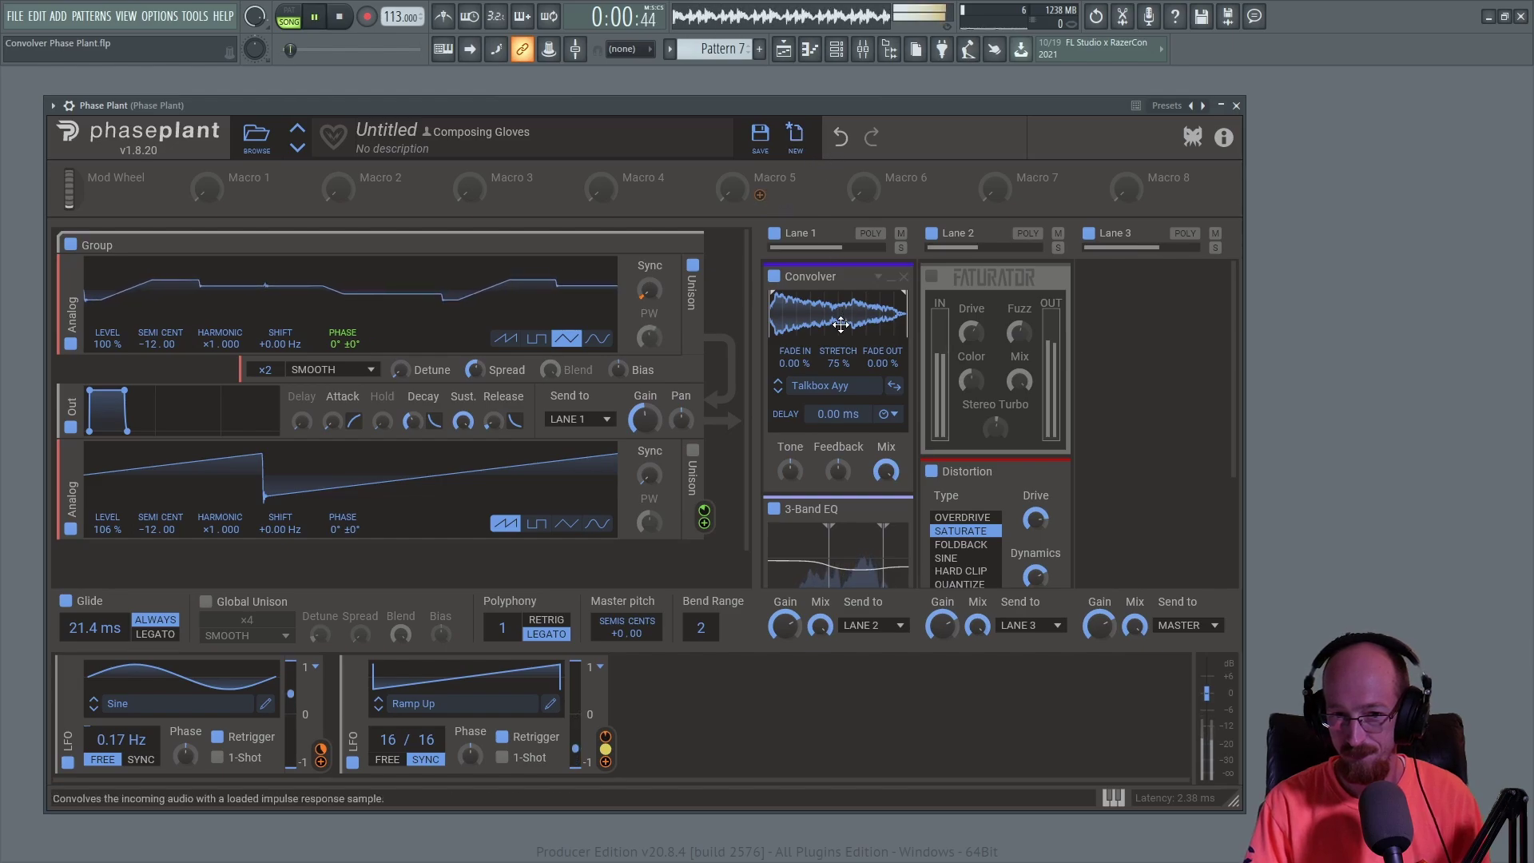
left_click_drag(837, 367, 835, 303)
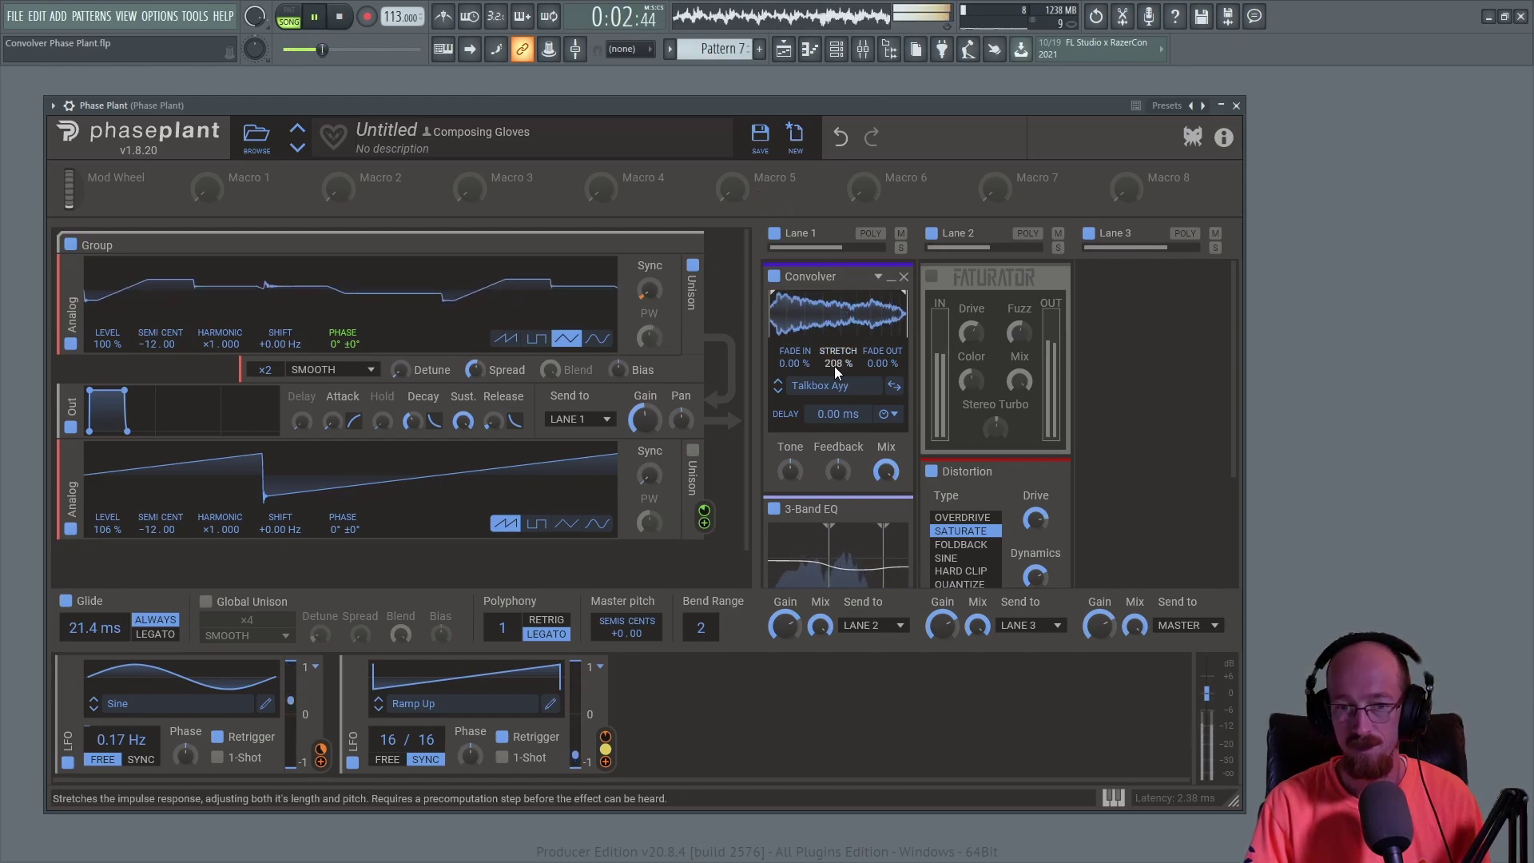
left_click_drag(834, 366, 834, 415)
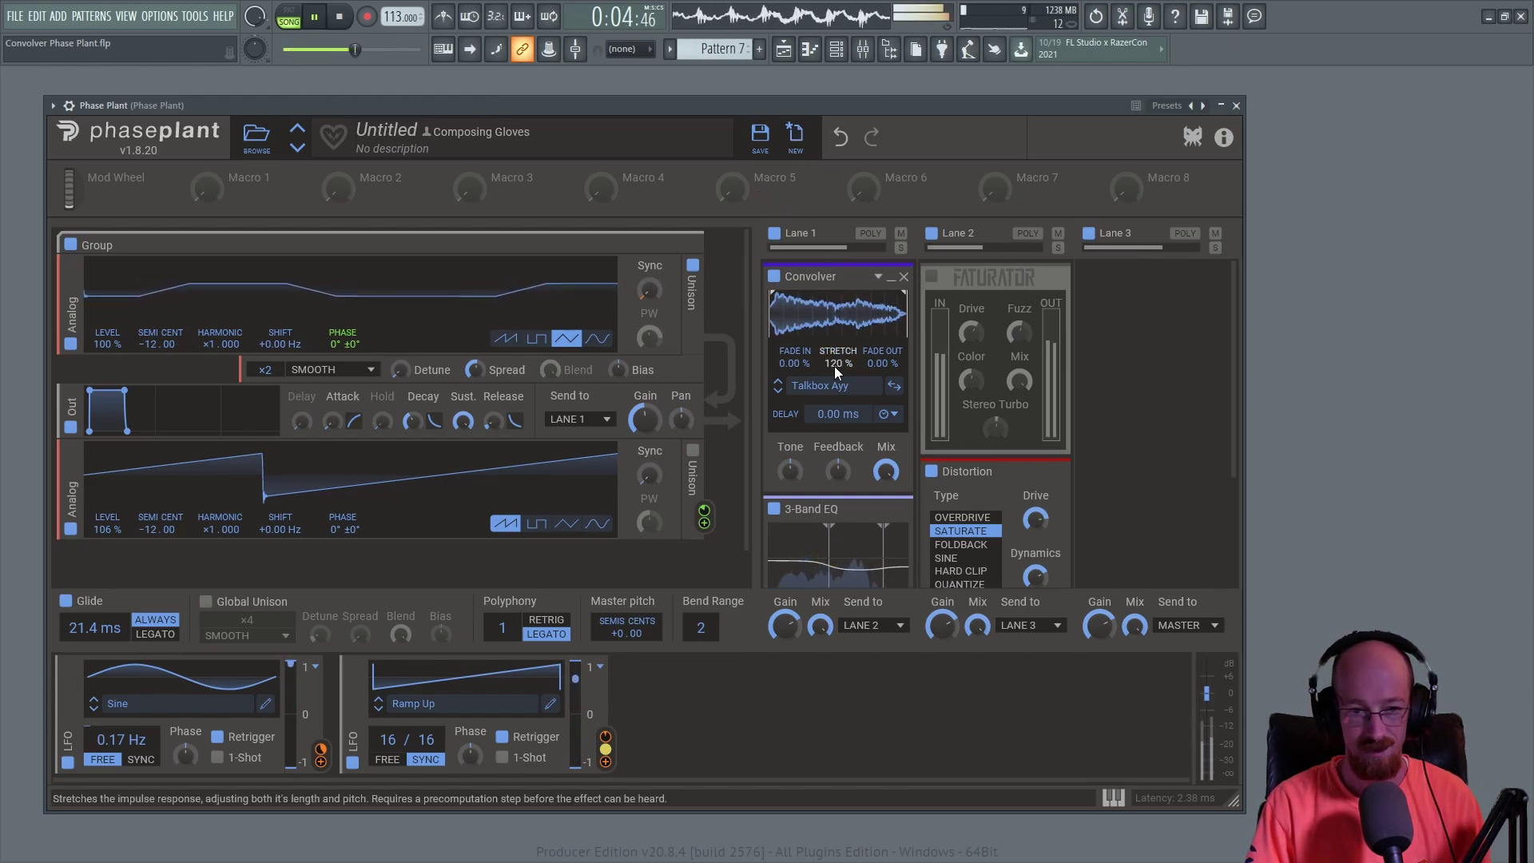
key("space")
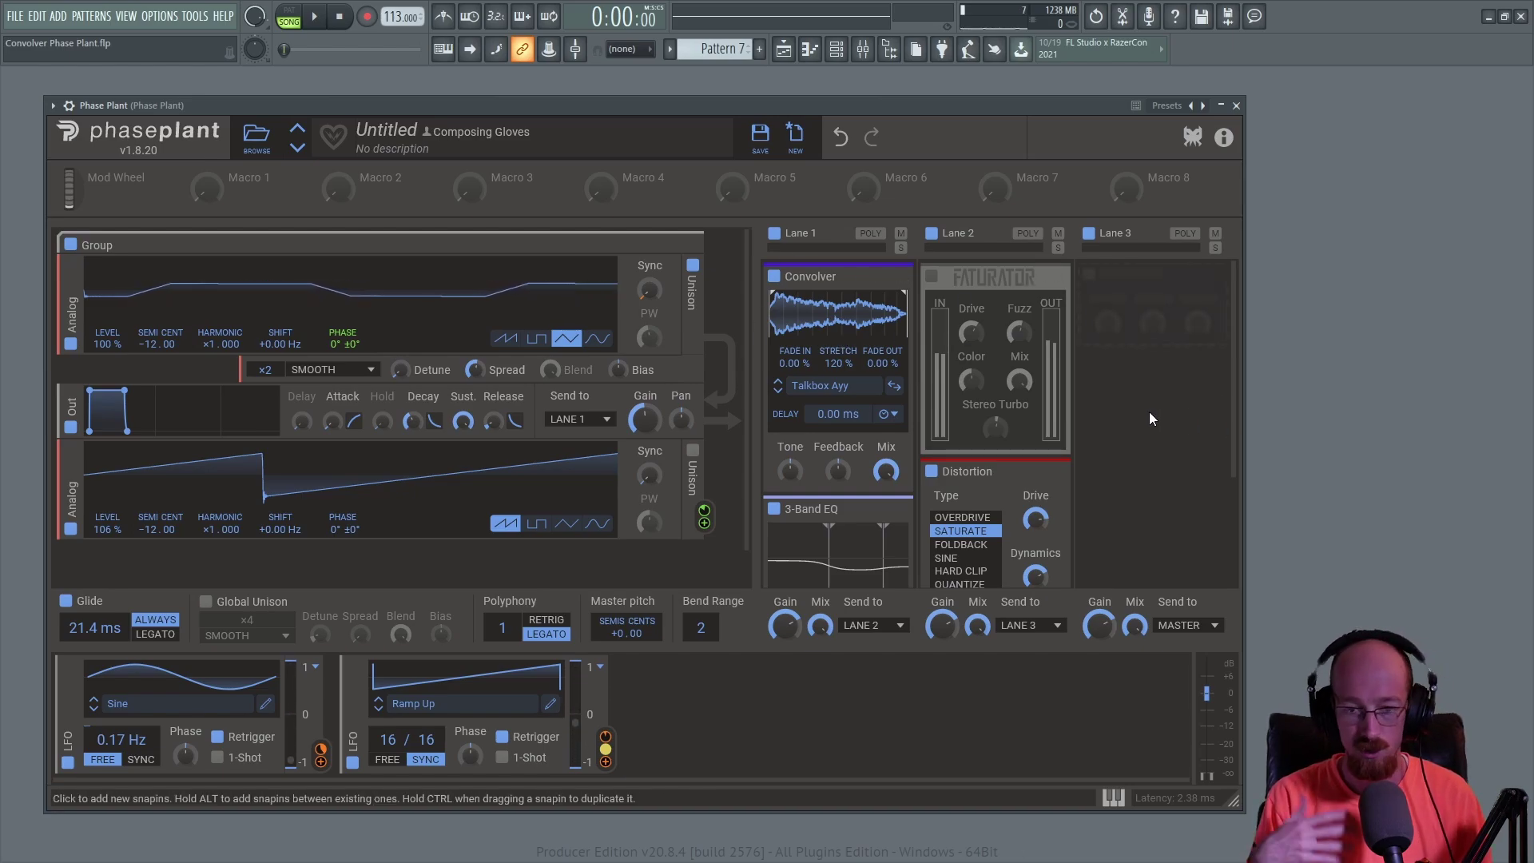
left_click(831, 386)
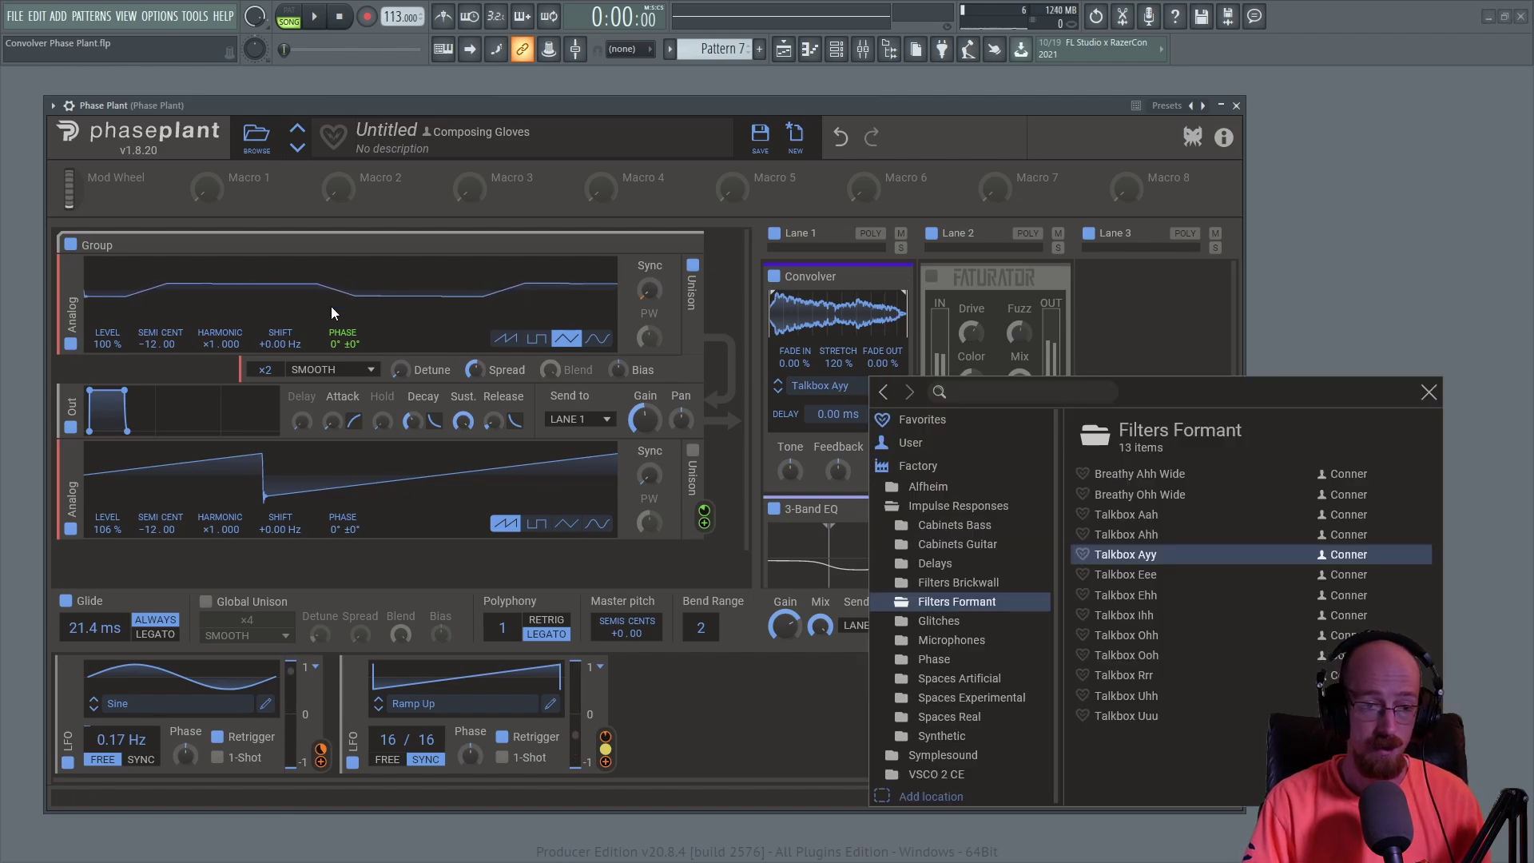
- Load the 1st Baptist Nashville impulse from the Spaces Real folder into the Convolver
left_click(948, 736)
left_click(950, 717)
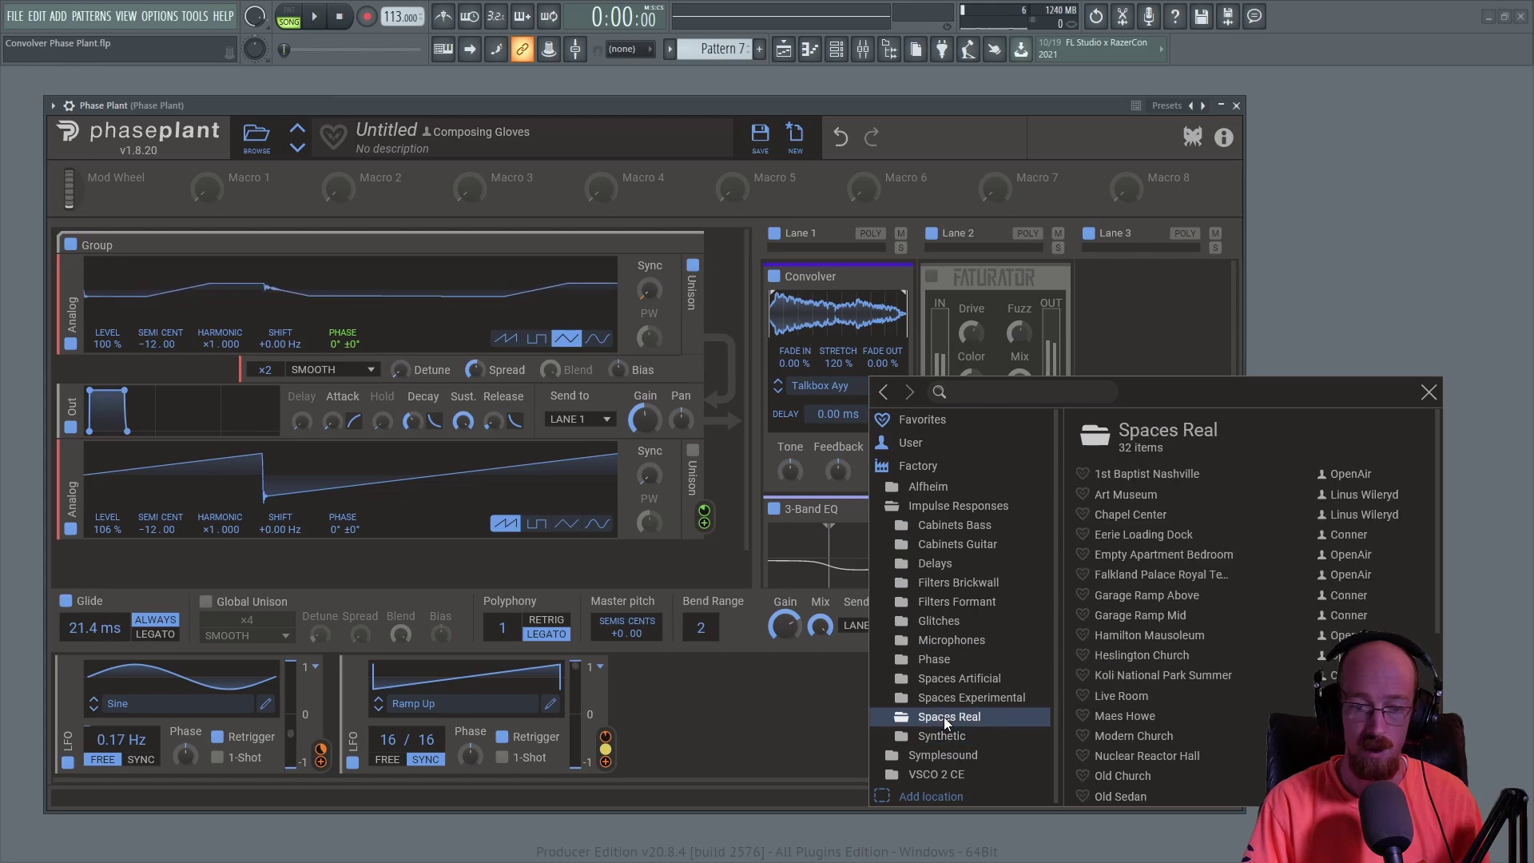
left_click(1129, 475)
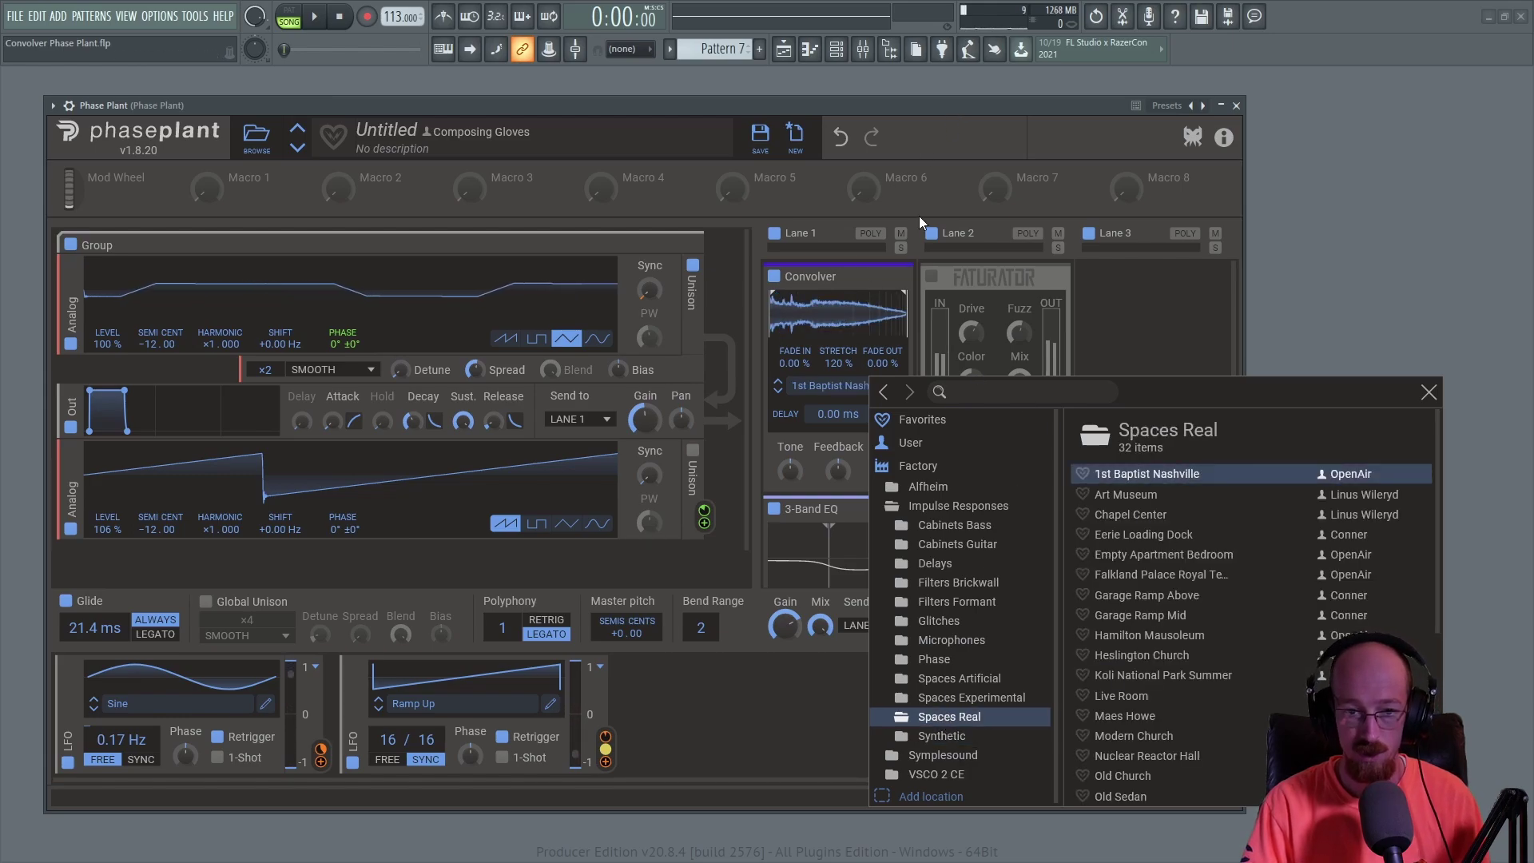
left_click(1149, 321)
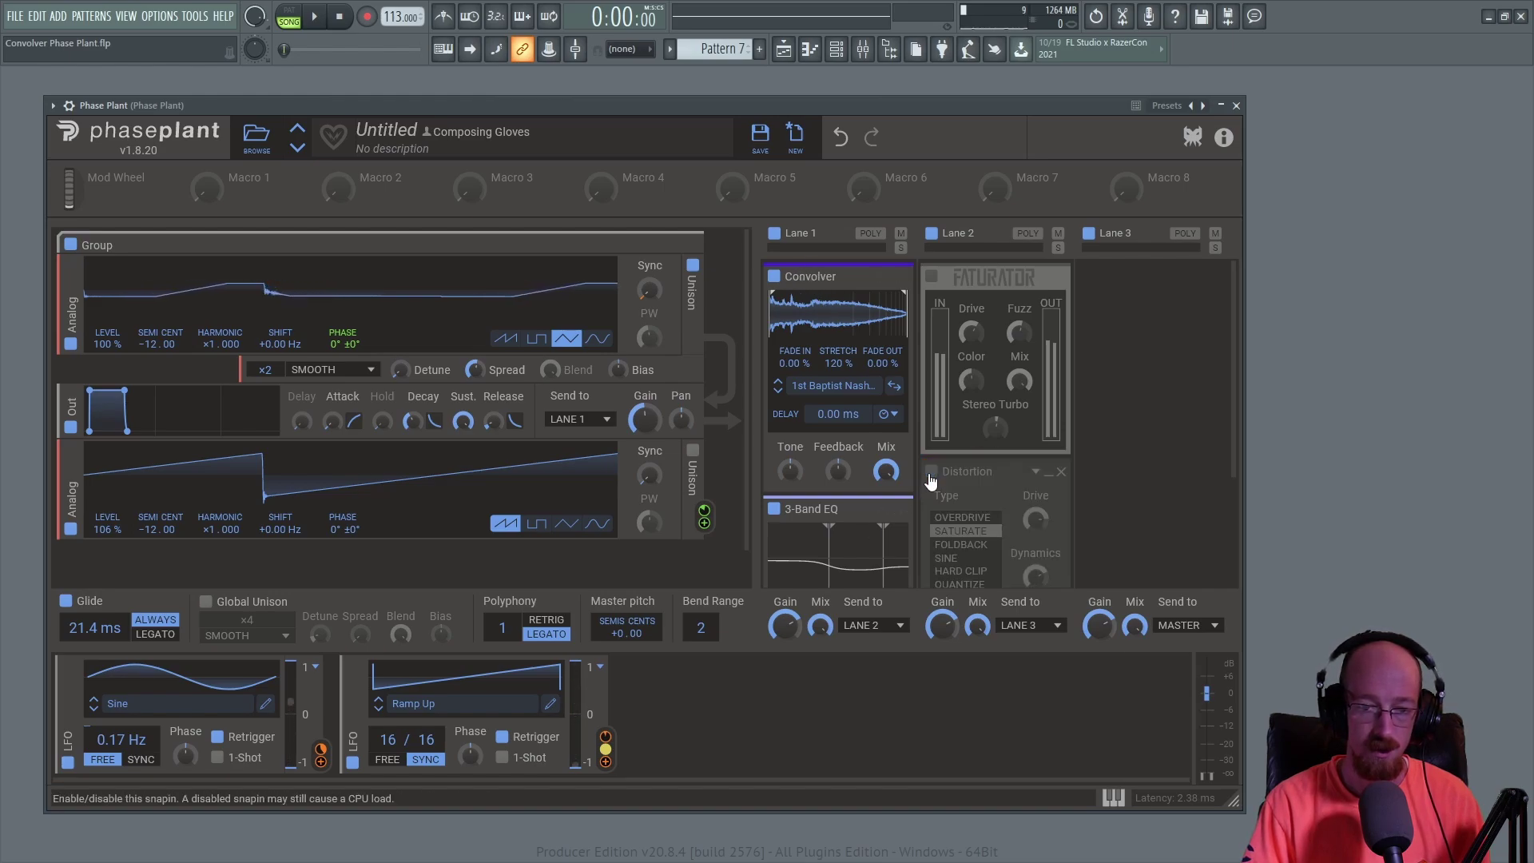
- Audition Art Museum and Chapel Center reverbs from Lane 3, then return the Convolver to Lane 1's top
left_click_drag(791, 272, 1163, 286)
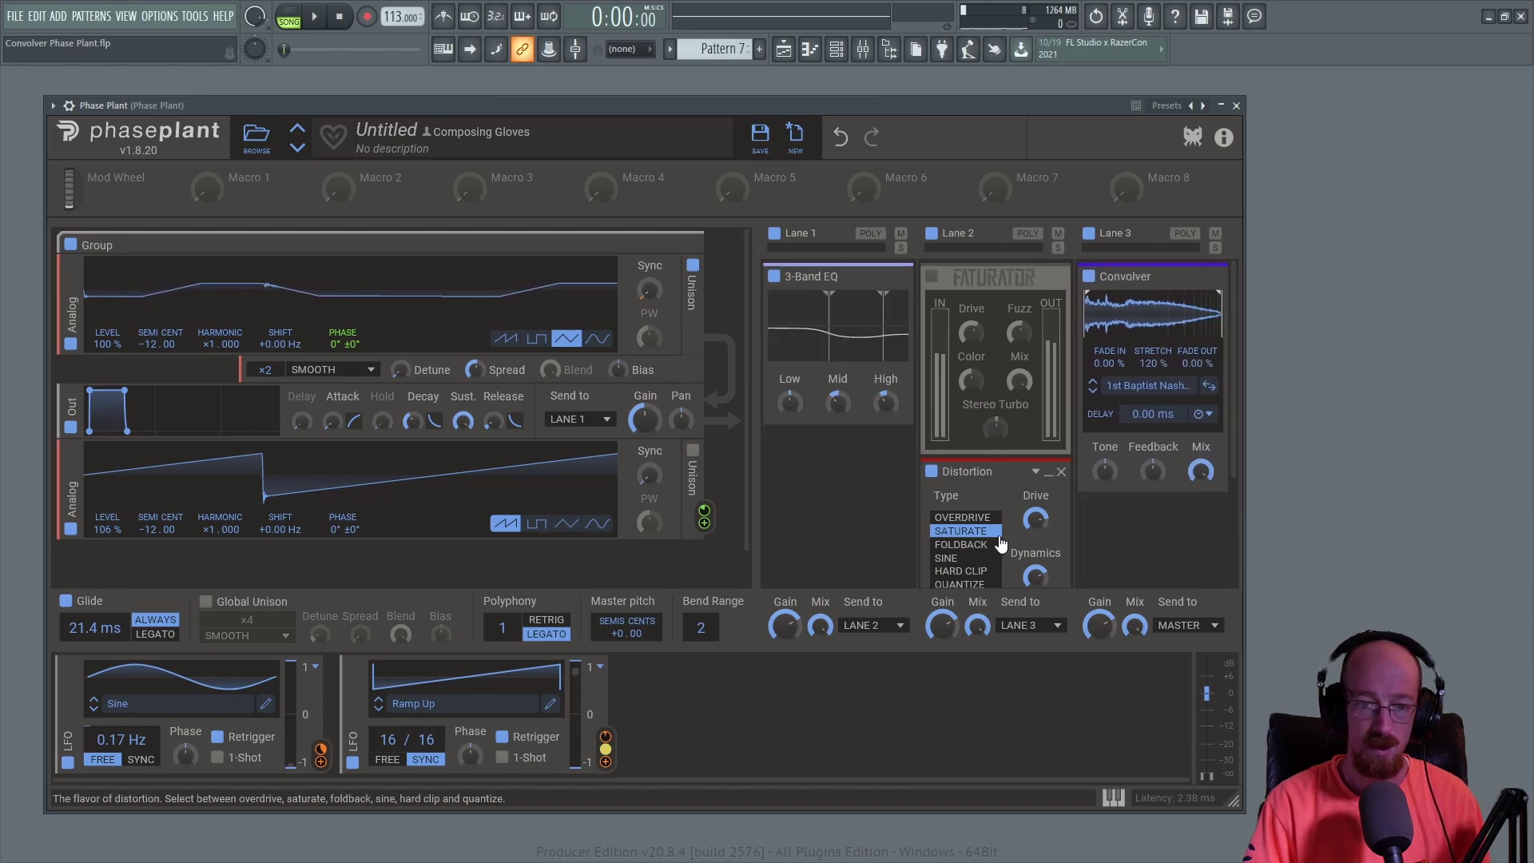
key("space")
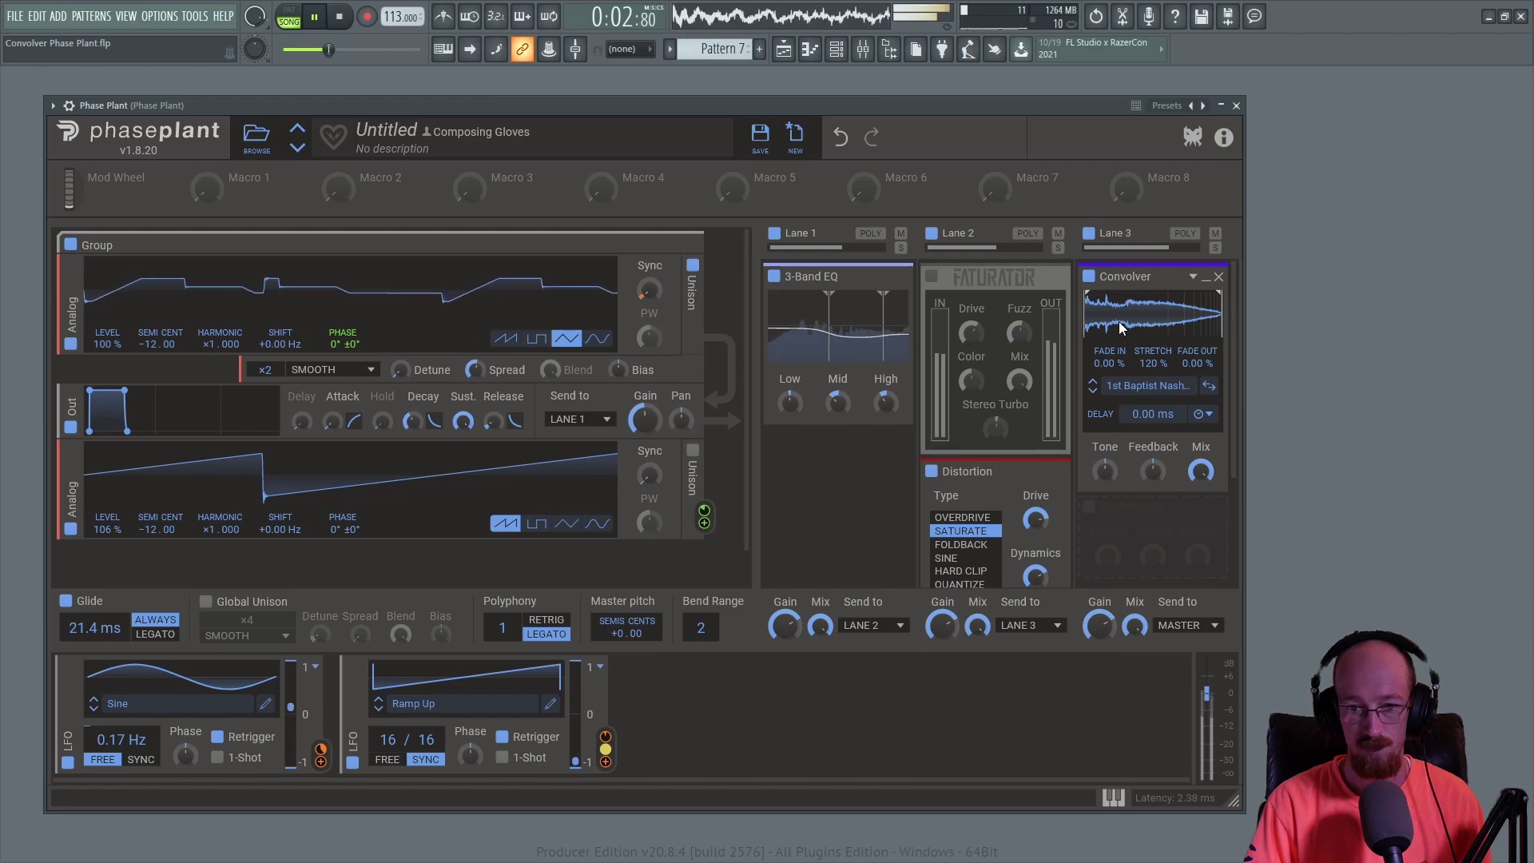
left_click(1093, 392)
left_click(1093, 393)
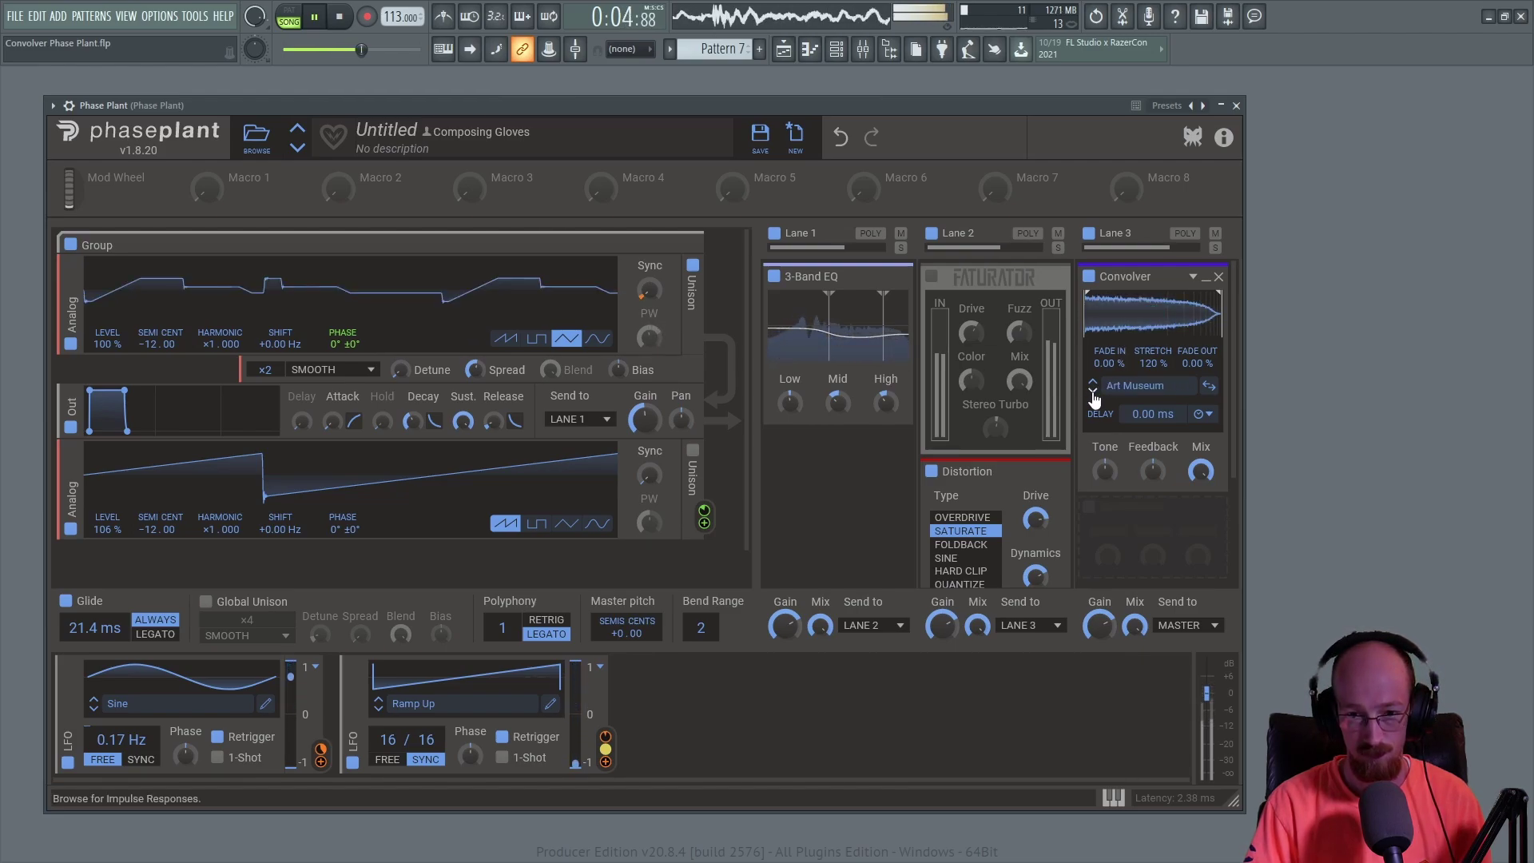
left_click(1093, 393)
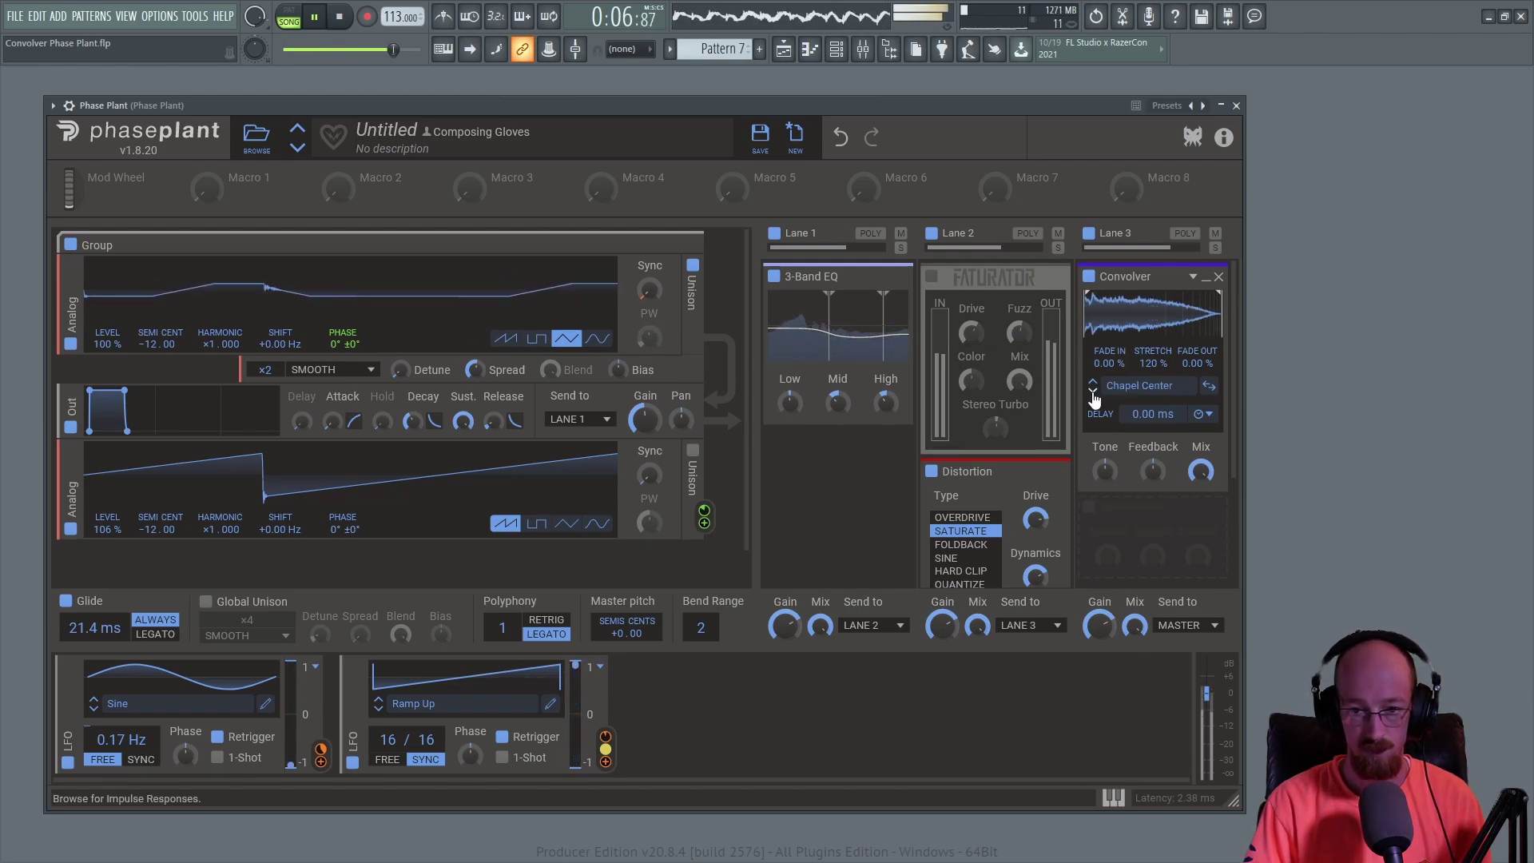
key("space")
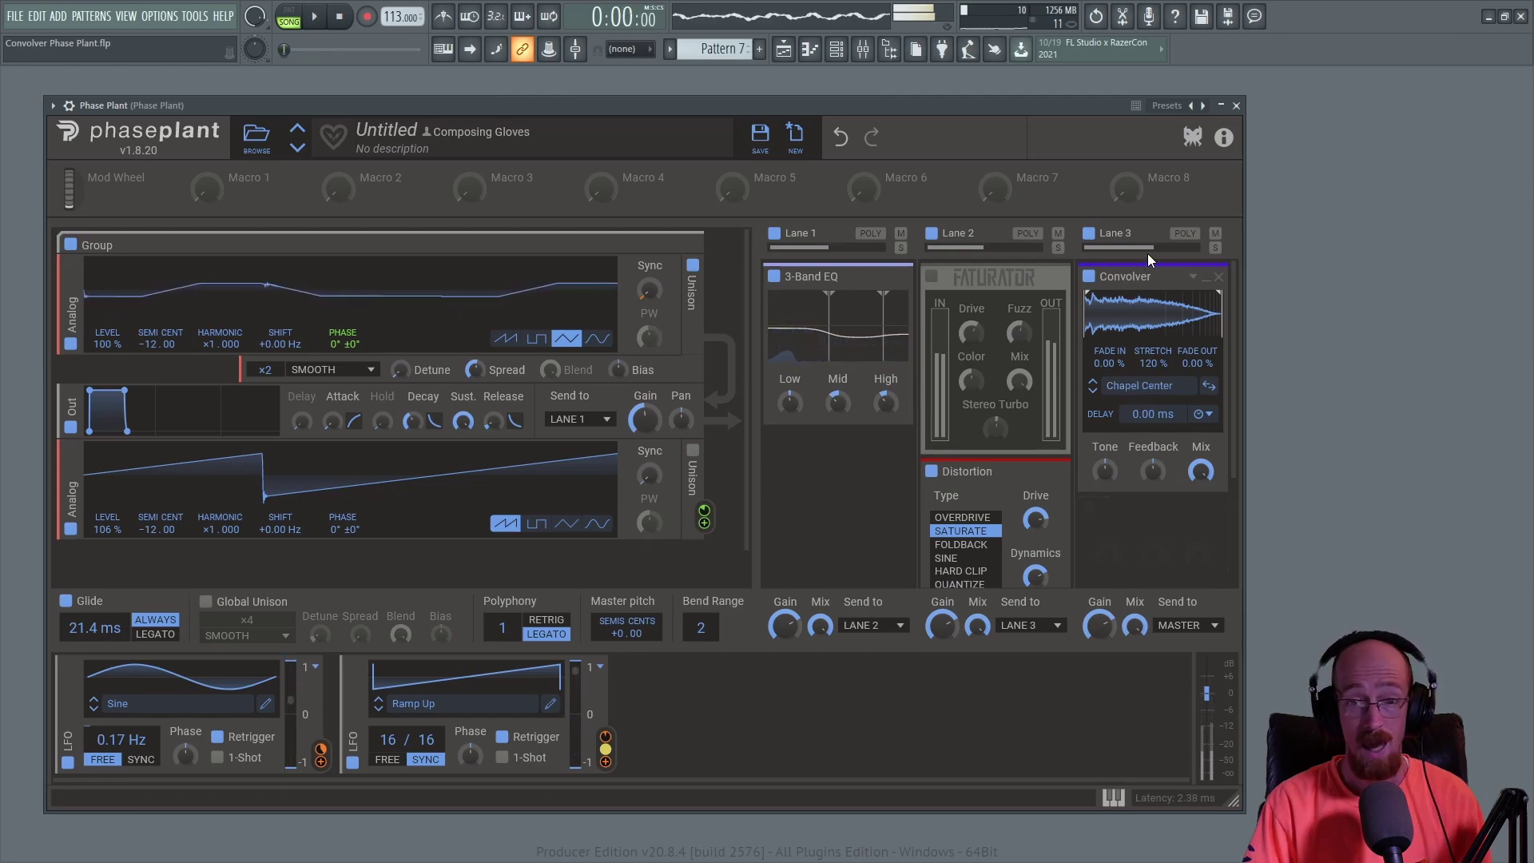
left_click_drag(1148, 277, 835, 280)
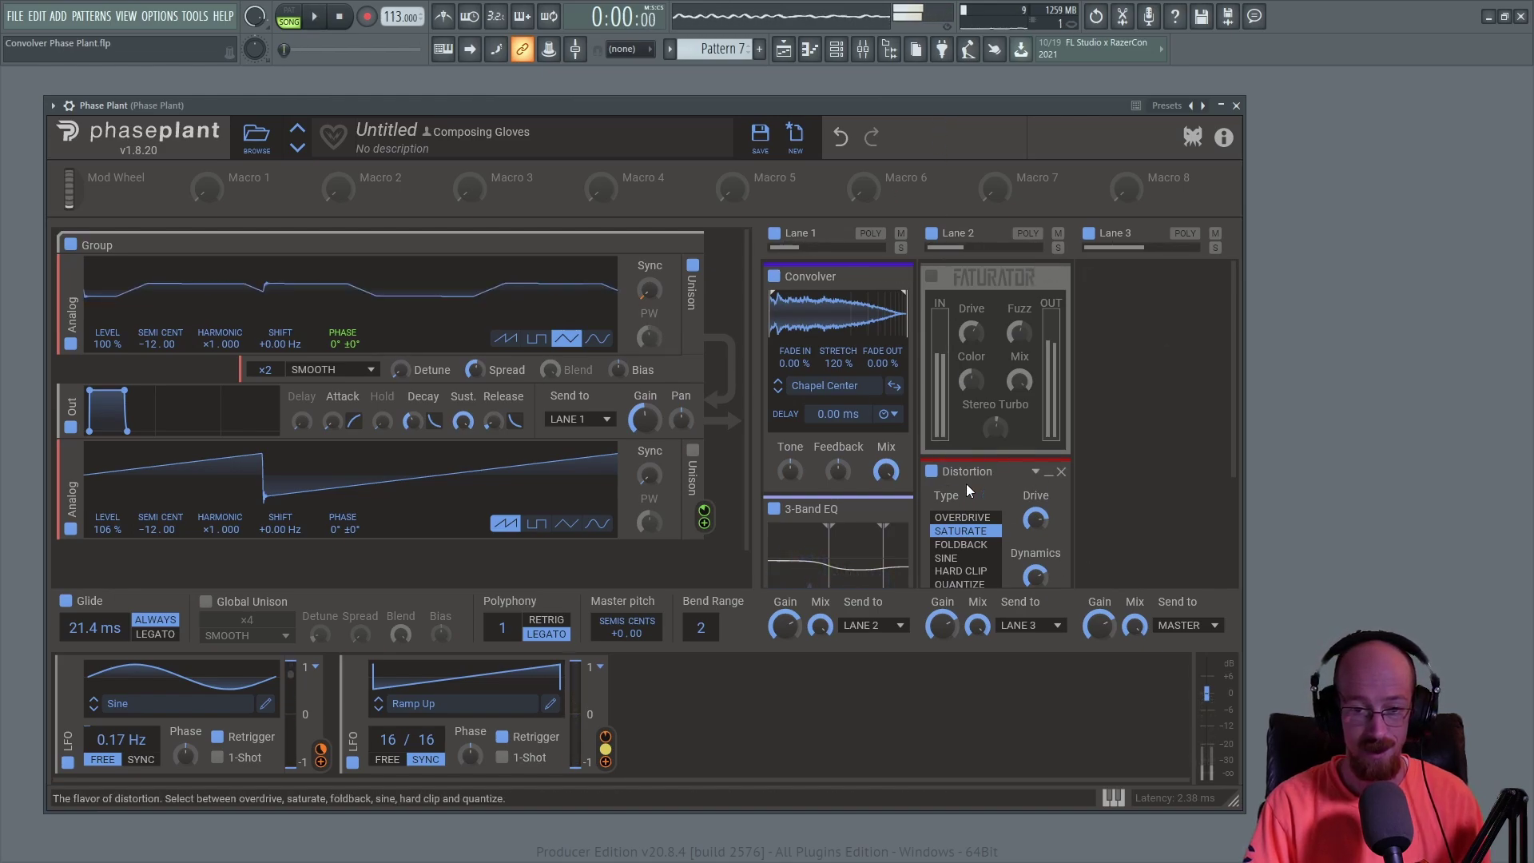
- Pick Talkbox Ohh from the Filters Formant impulses and close the browser
left_click(825, 385)
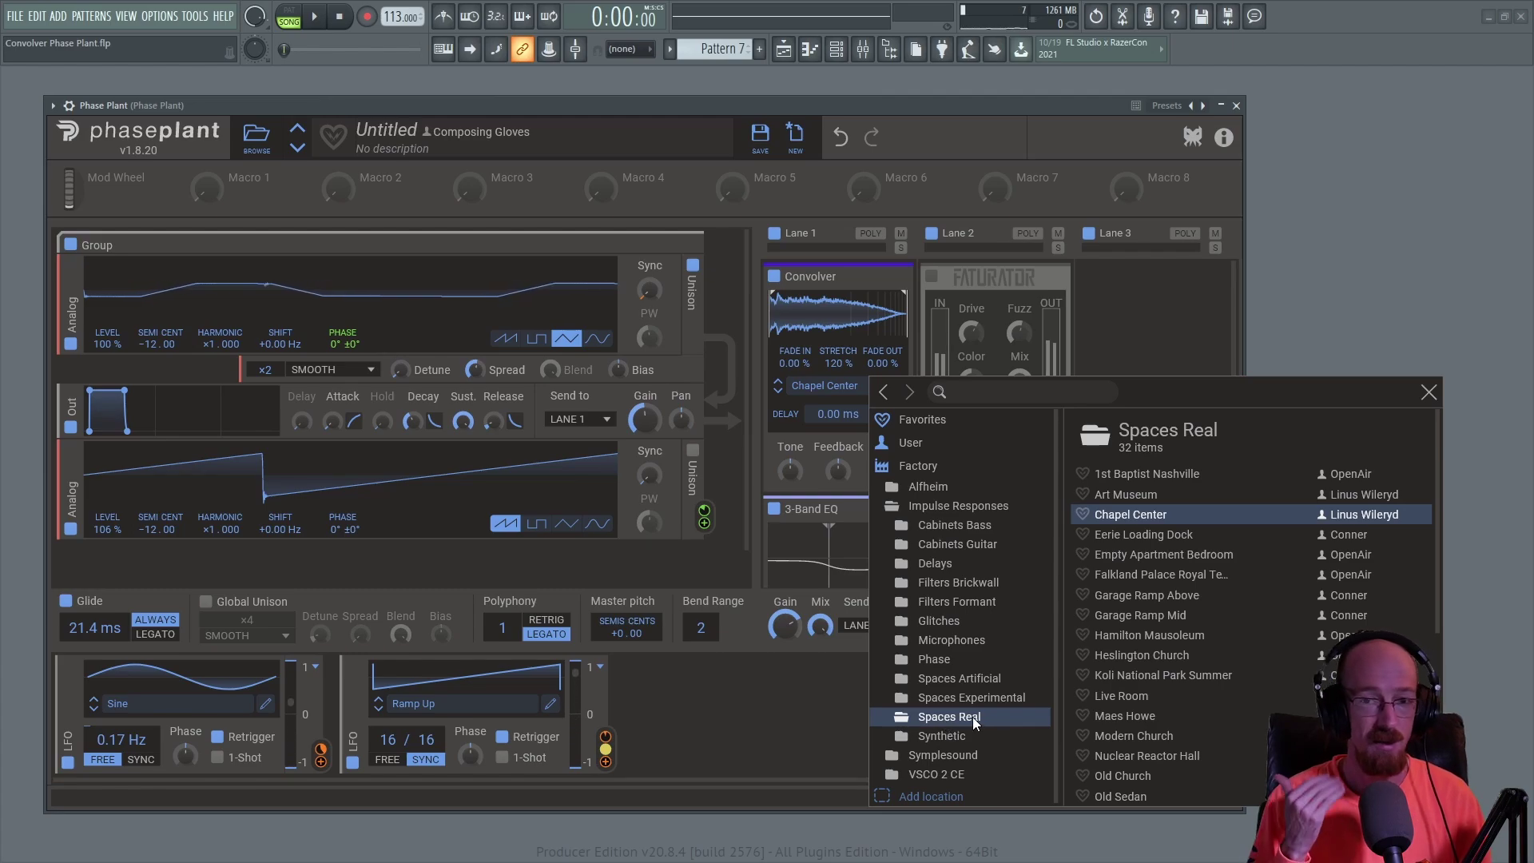
left_click(949, 546)
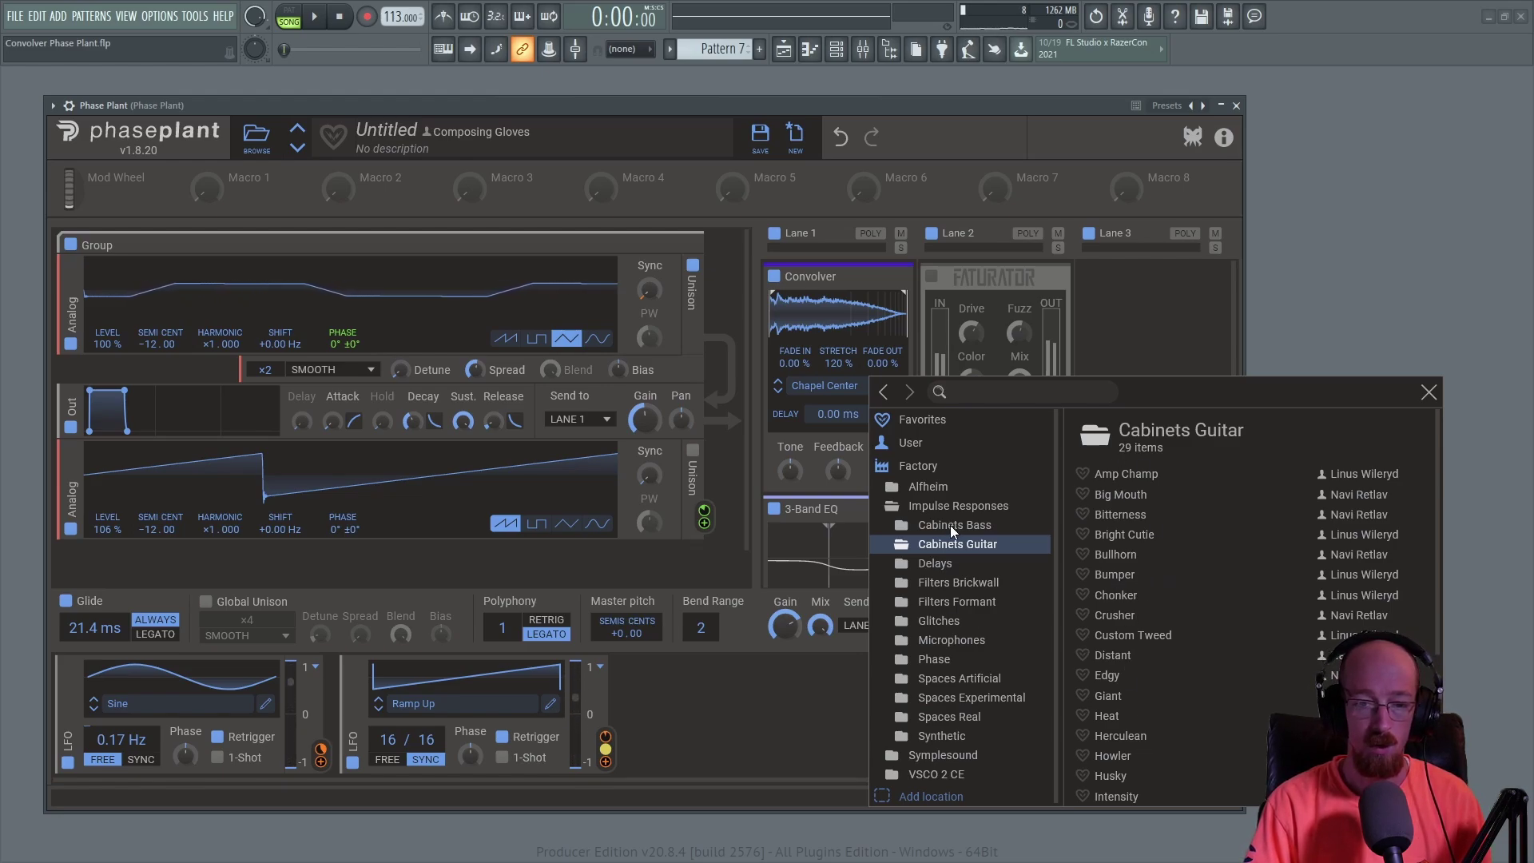
left_click(958, 603)
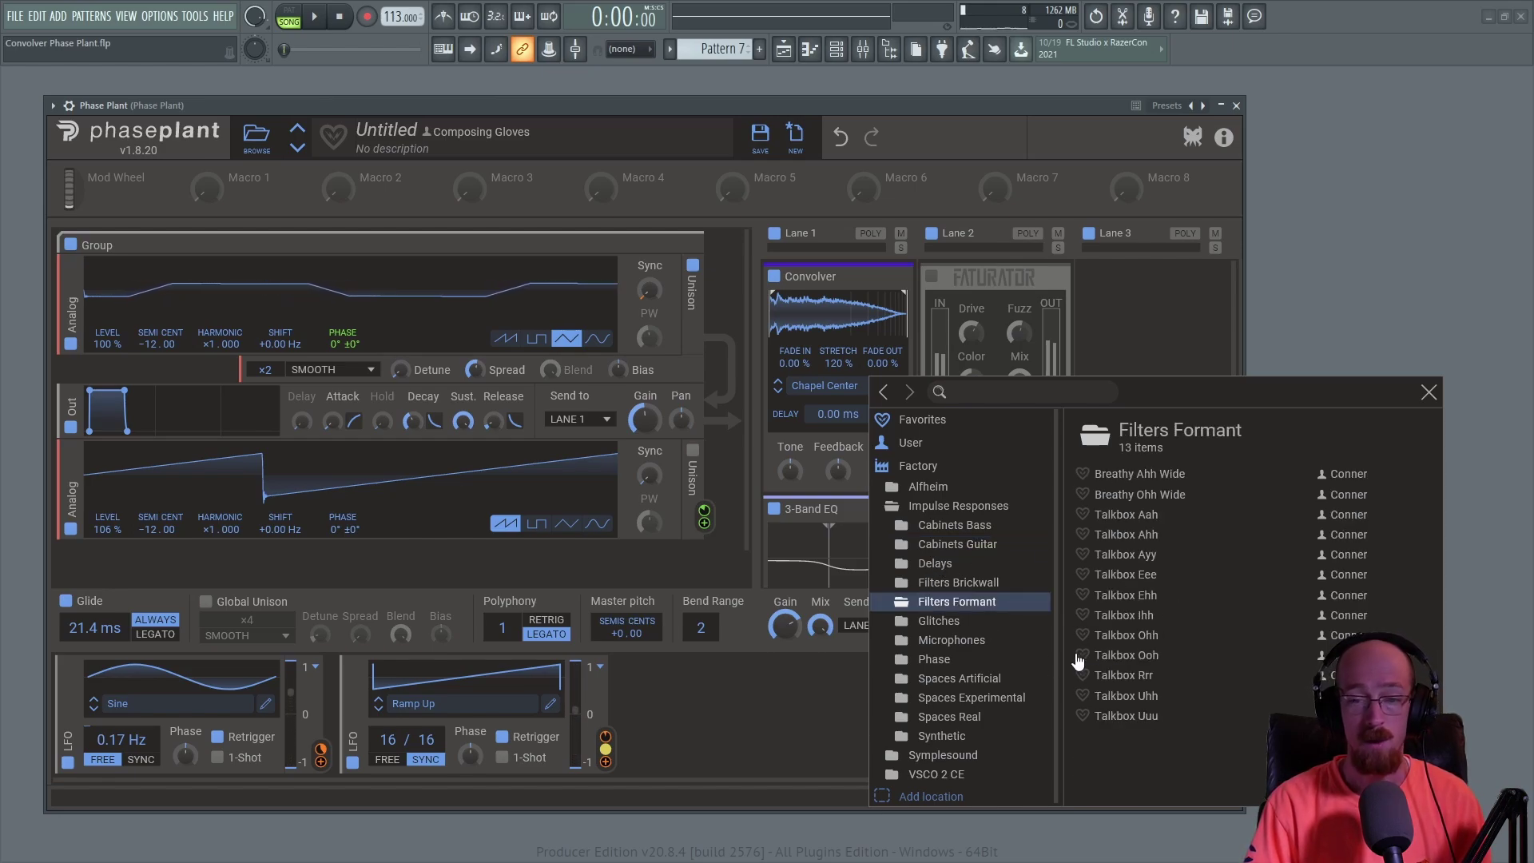
left_click(1129, 636)
left_click(973, 120)
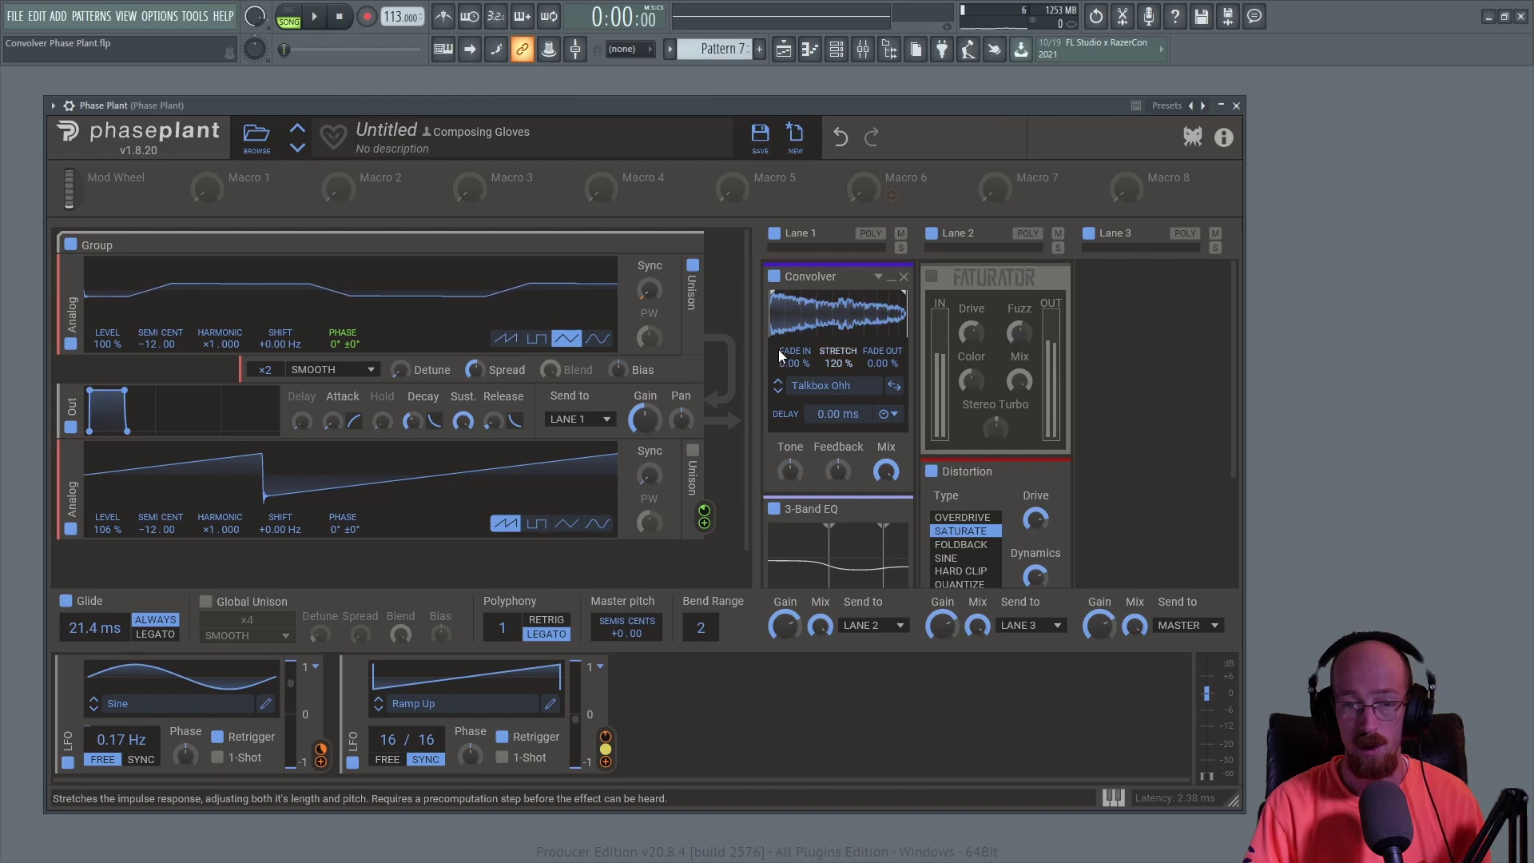
- Lower the Convolver stretch to 81 % and start playback
left_click_drag(838, 363, 839, 399)
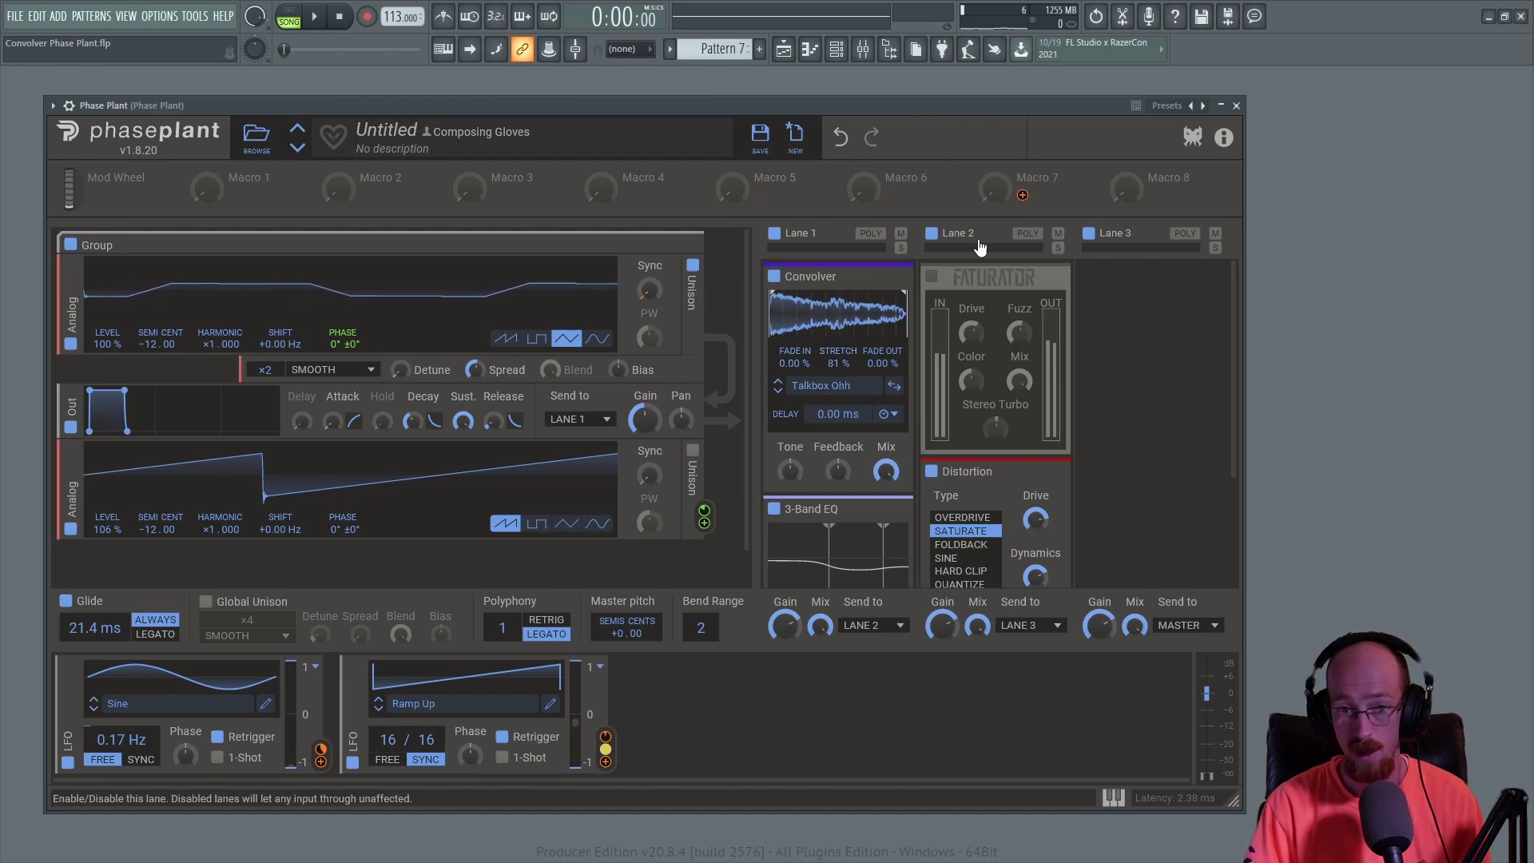
key("space")
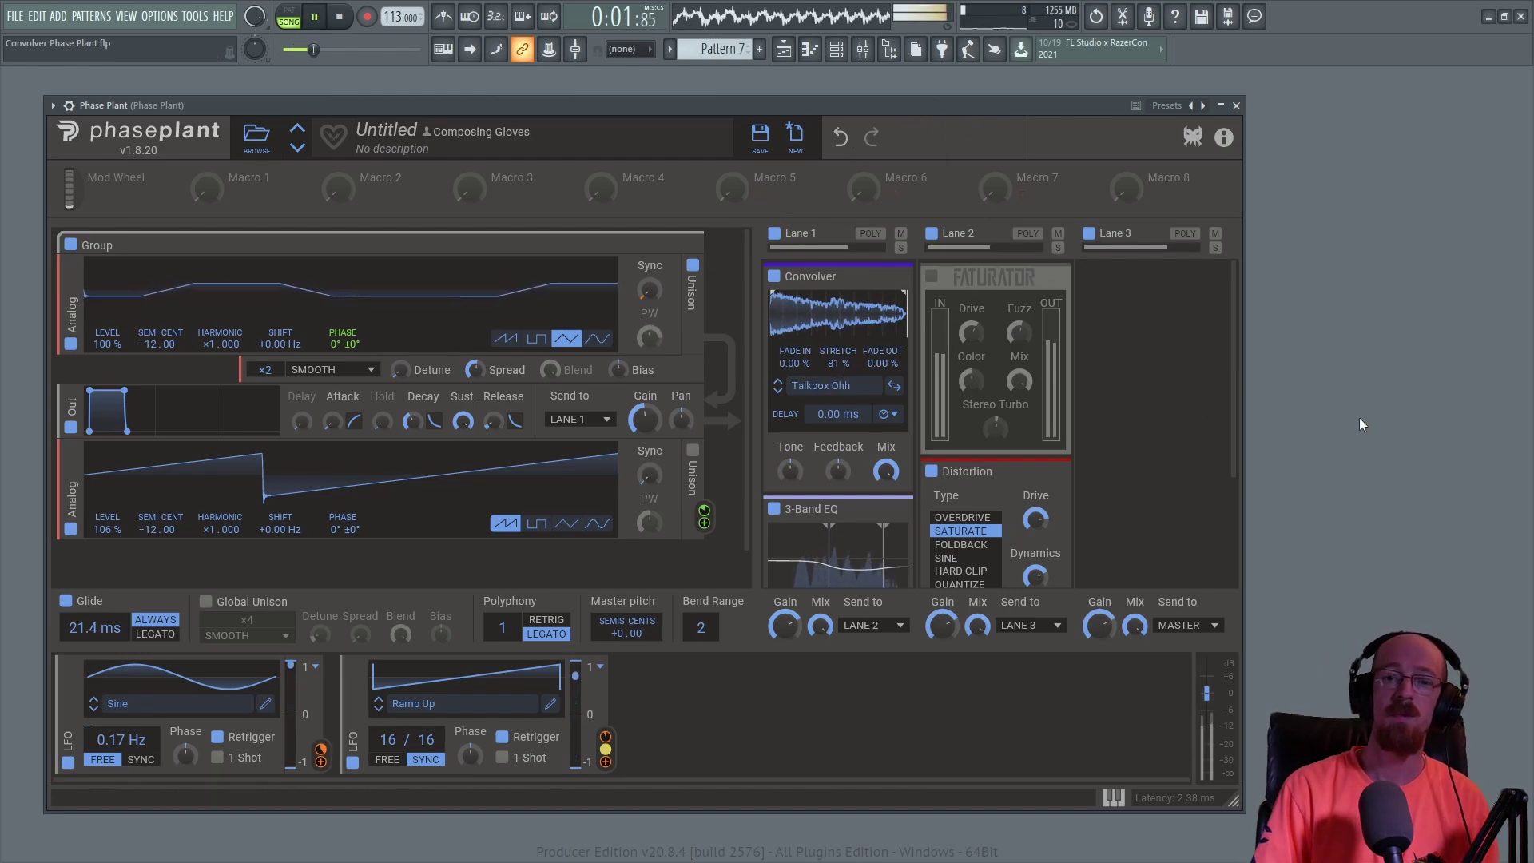